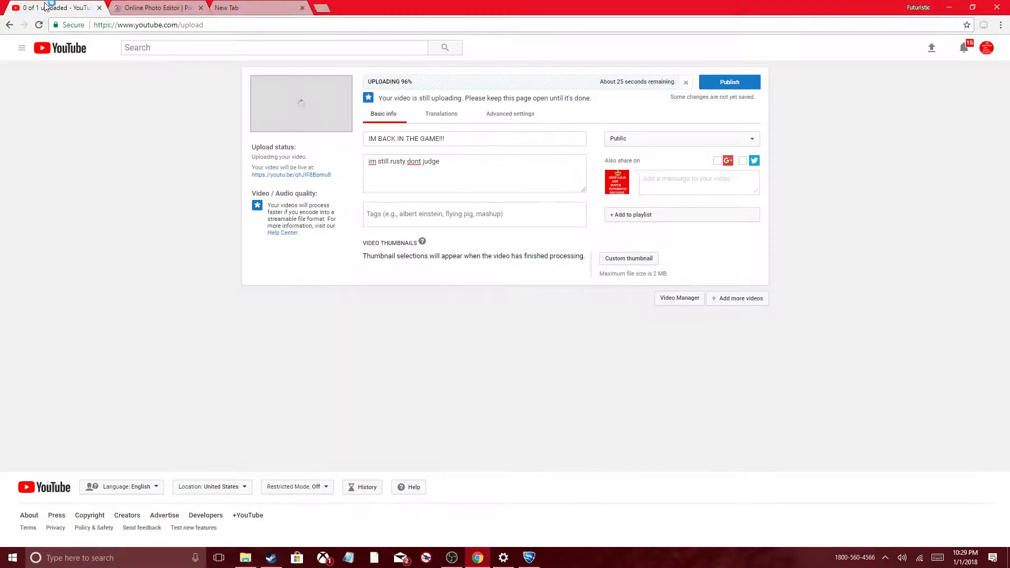
Step: Switch to the YouTube upload page and check the size and format requirements for a custom thumbnail
left_click(46, 7)
left_click_drag(445, 140, 592, 117)
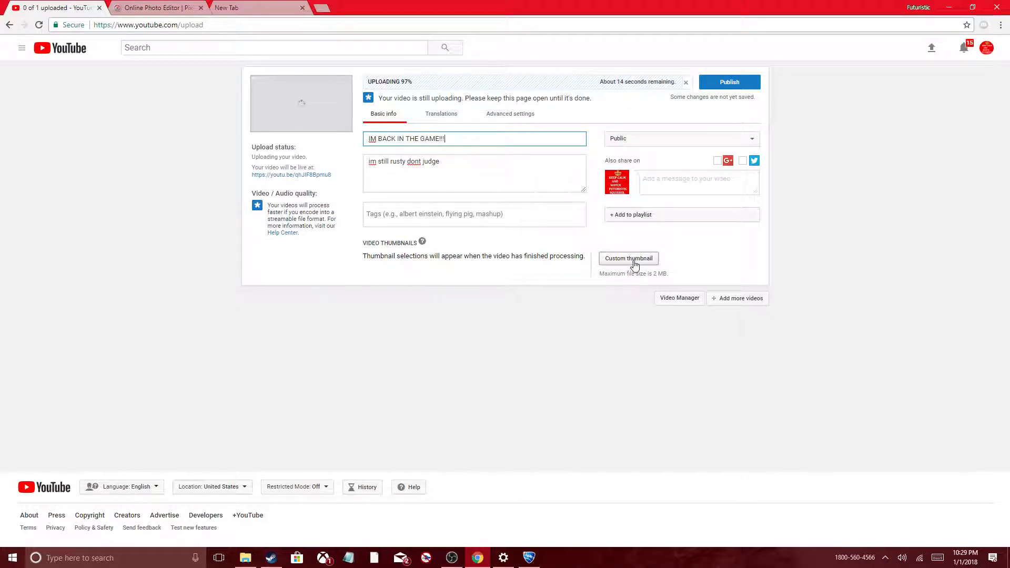
mouse_move(630, 282)
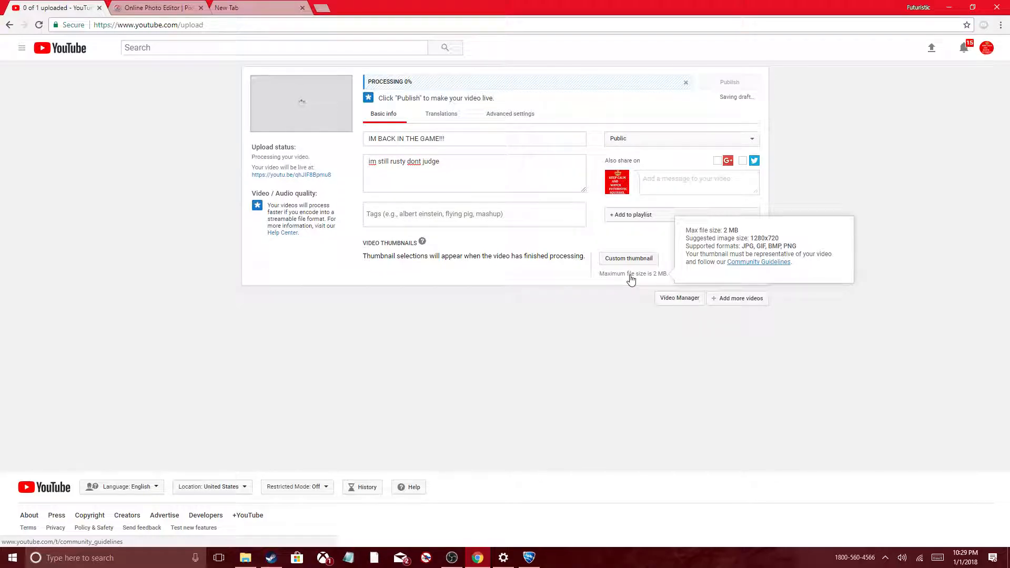
Step: In Pixlr Editor, create a new transparent image 1280 pixels wide and 720 pixels high
left_click(158, 8)
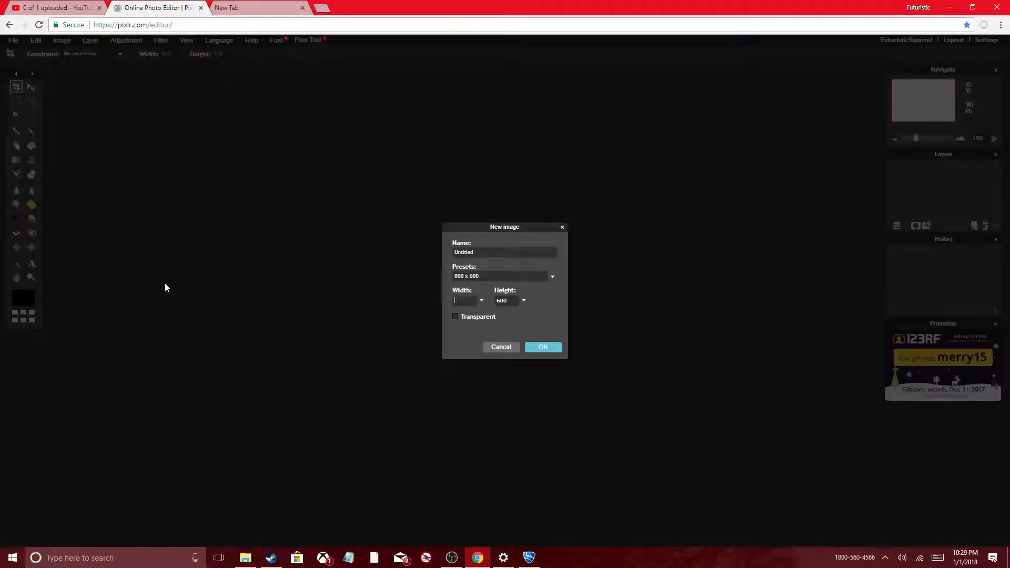
type("280")
left_click(545, 347)
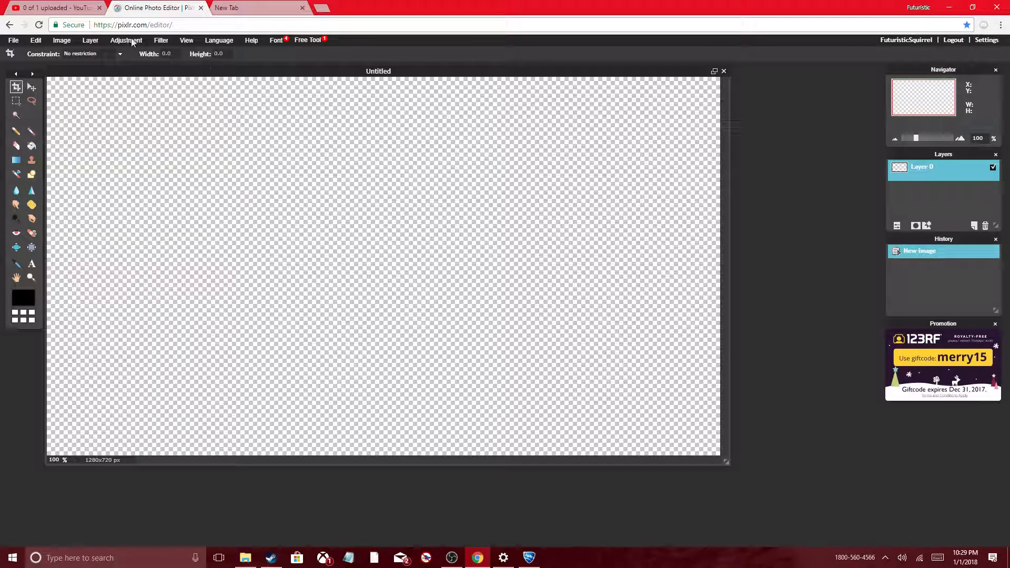
Step: Search Google Images for "sunburst" in the blank browser tab and browse the results for a thumbnail background
left_click(16, 40)
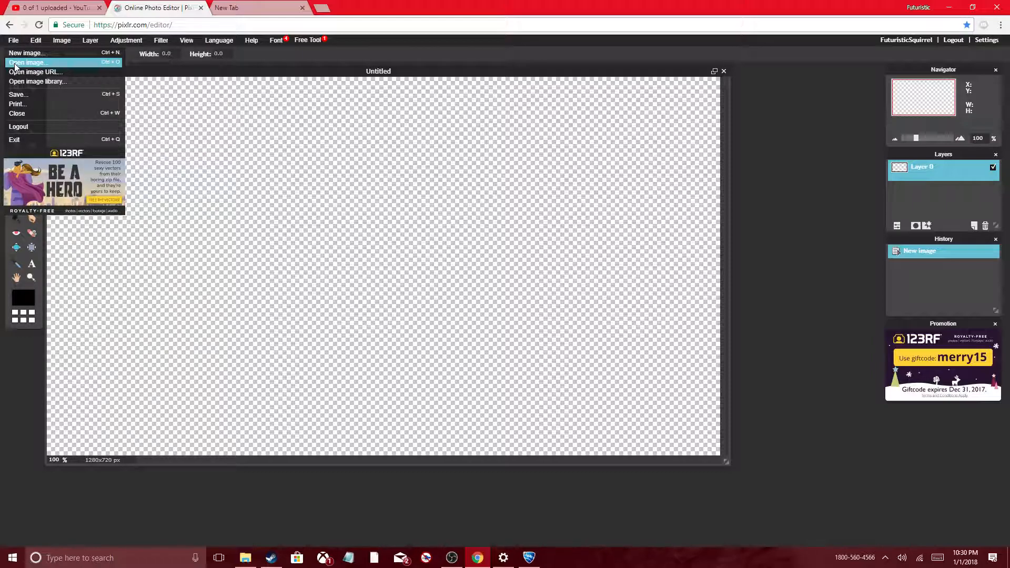
left_click(243, 8)
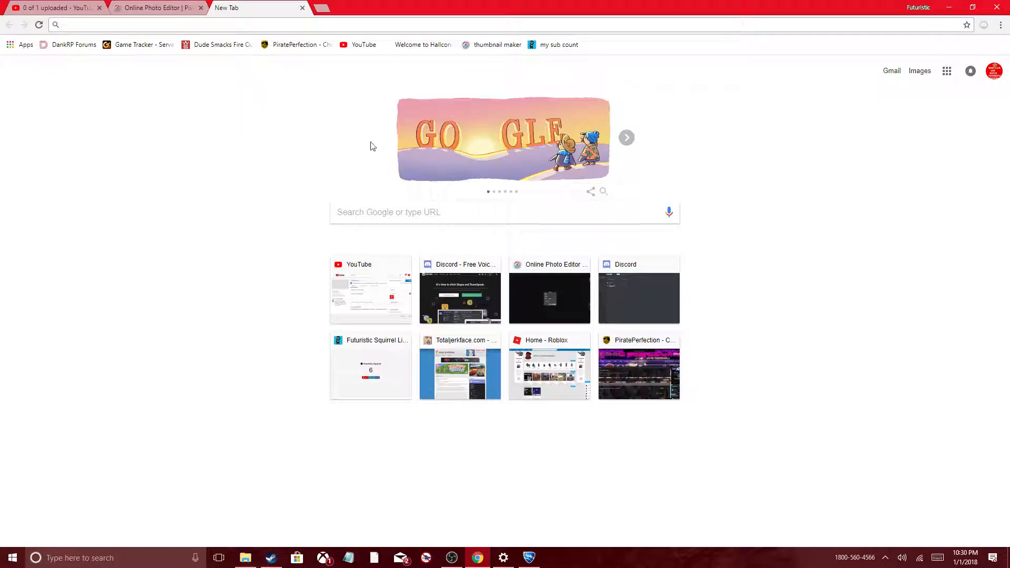
left_click(367, 216)
type("s")
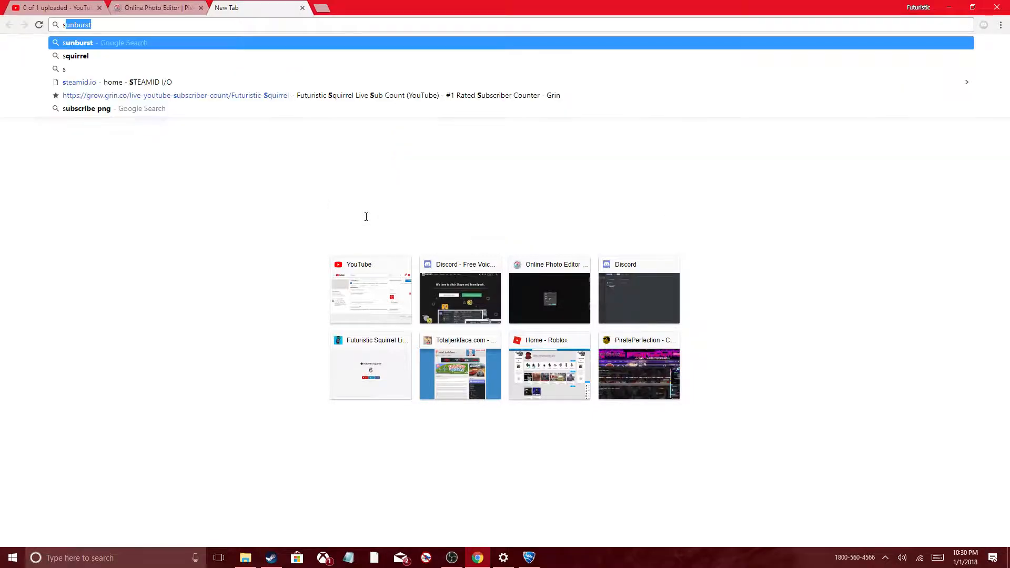
type("unburst")
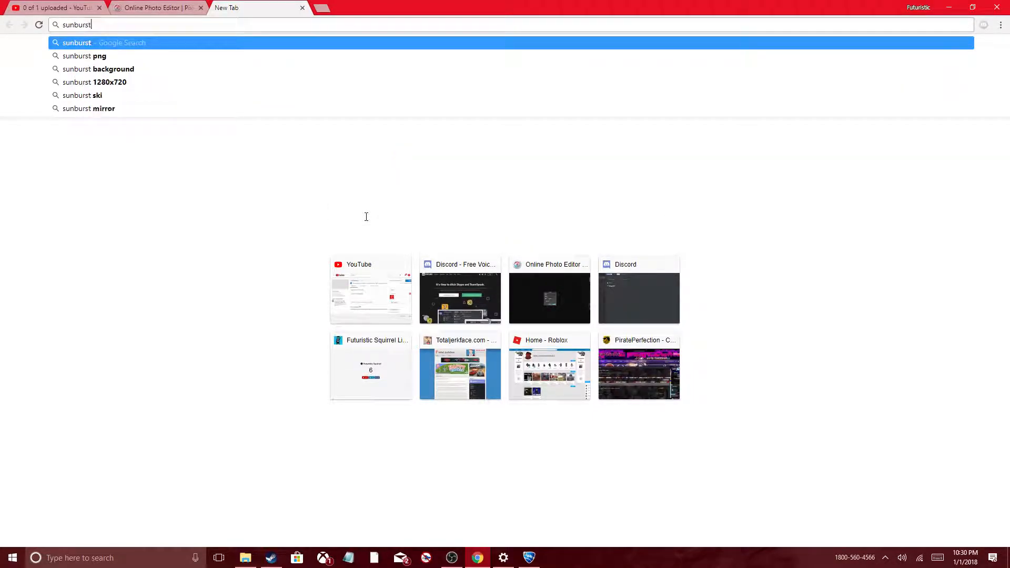
key("Return")
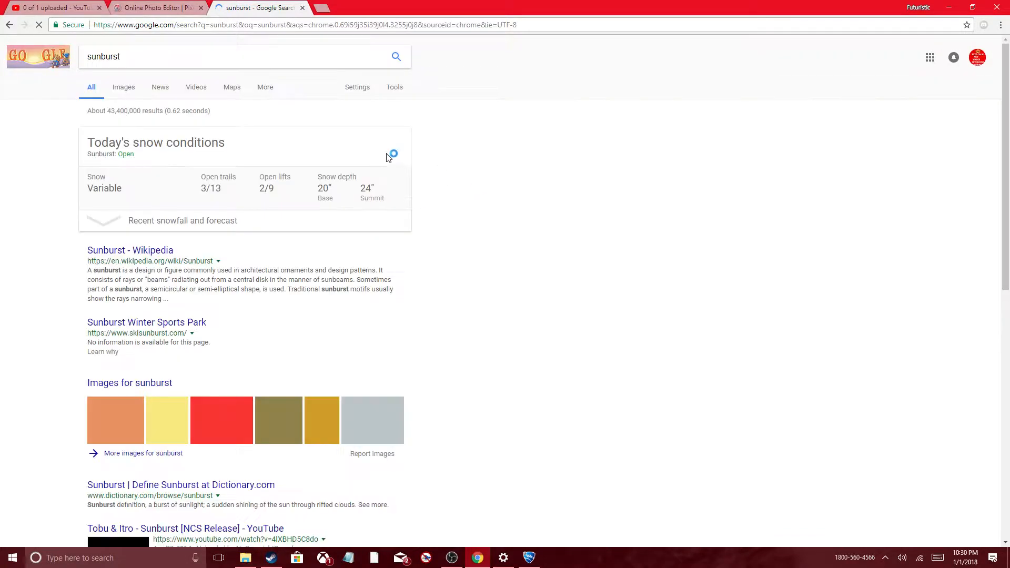
left_click(119, 91)
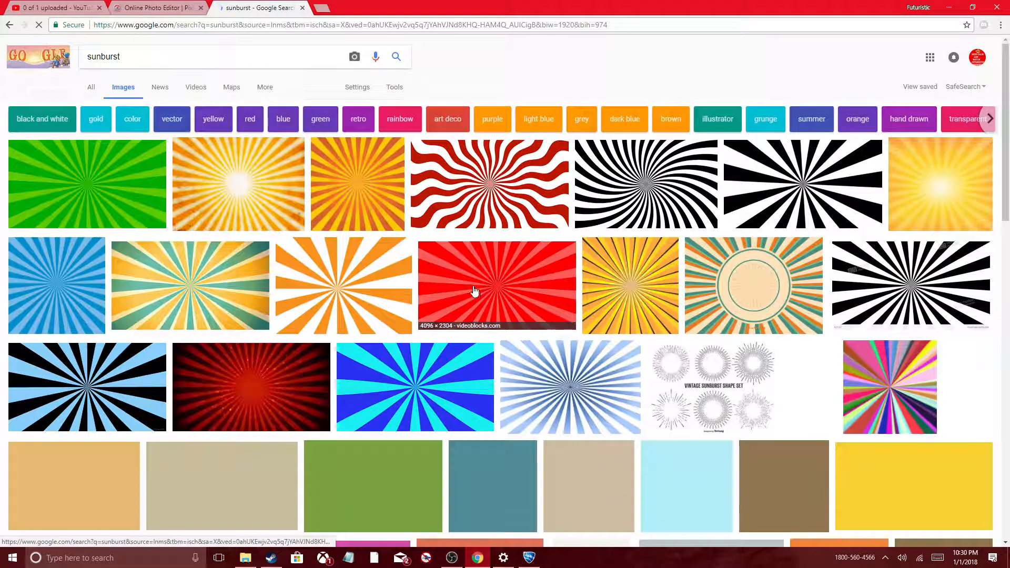
scroll(456, 286, "down", 2)
scroll(456, 286, "down", 15)
scroll(456, 286, "up", 8)
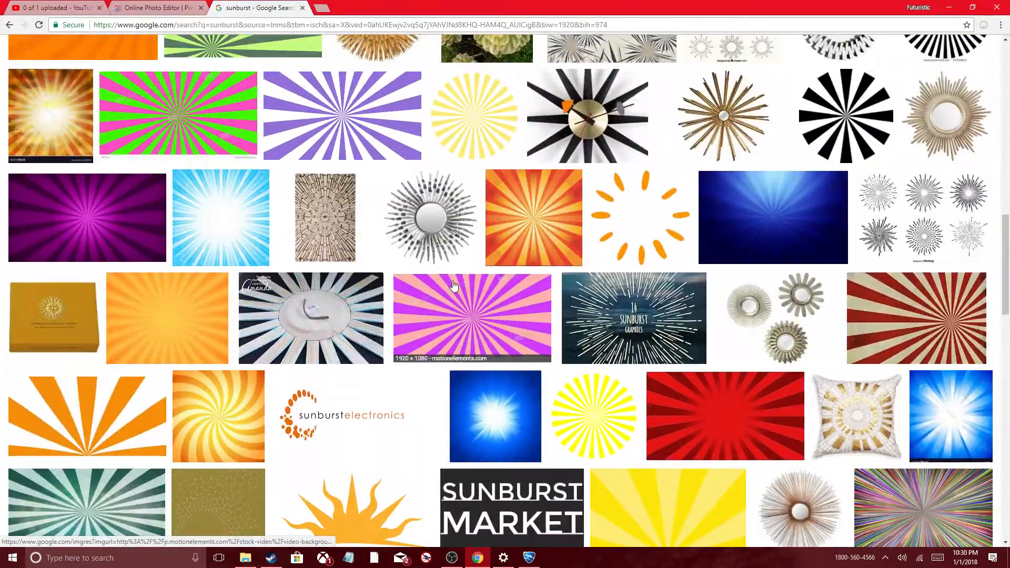
scroll(454, 286, "down", 5)
scroll(453, 286, "up", 8)
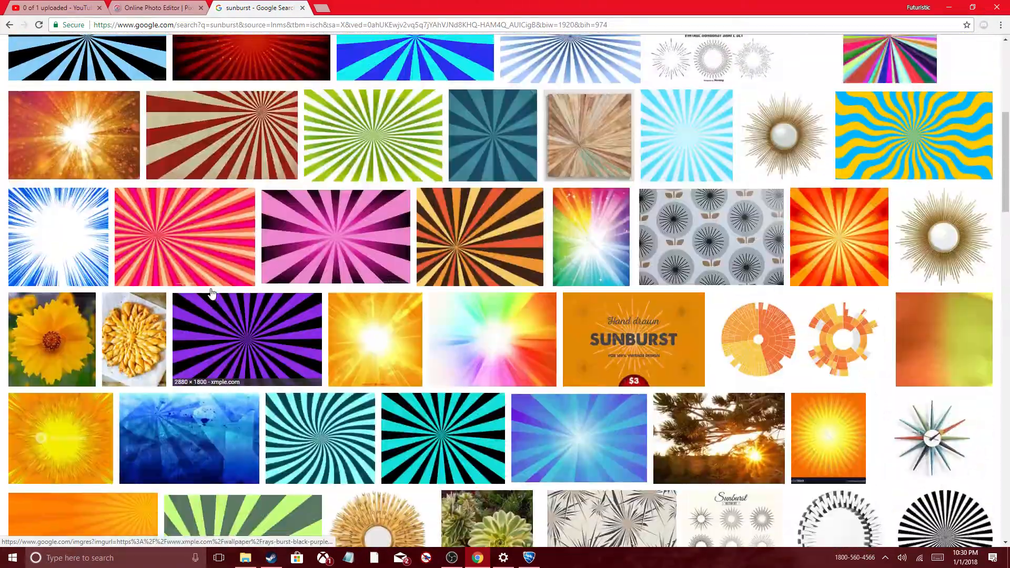
Step: Return to Pixlr and open the sunburst picture xvuCF.jpg from the Videos folder
left_click(138, 8)
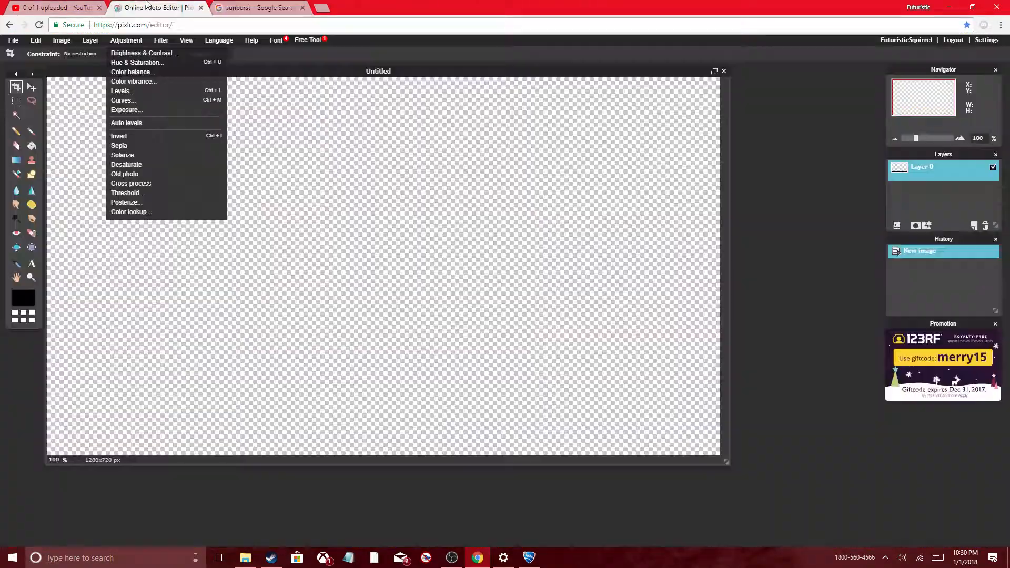
left_click(272, 303)
left_click(13, 40)
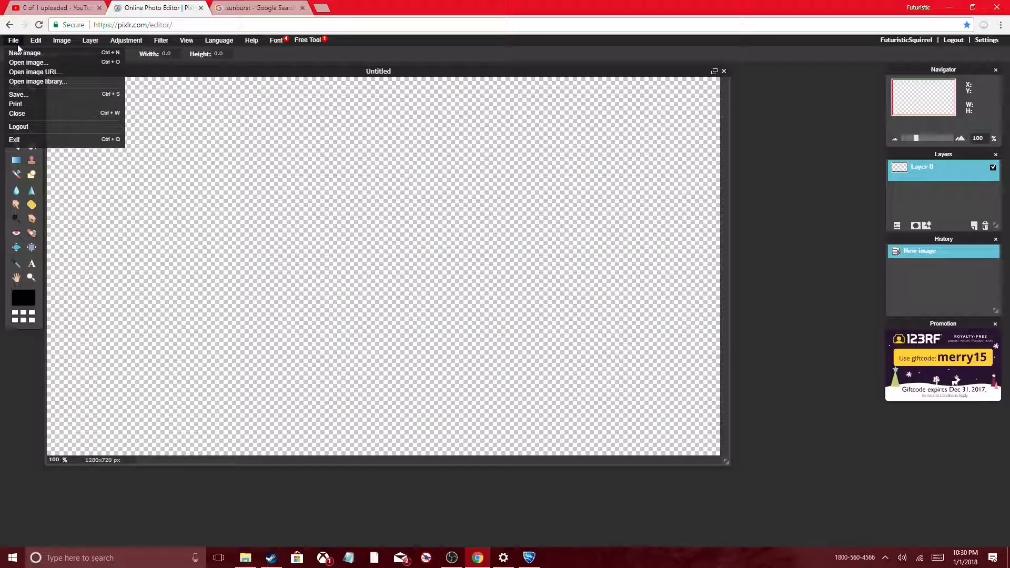
left_click(32, 89)
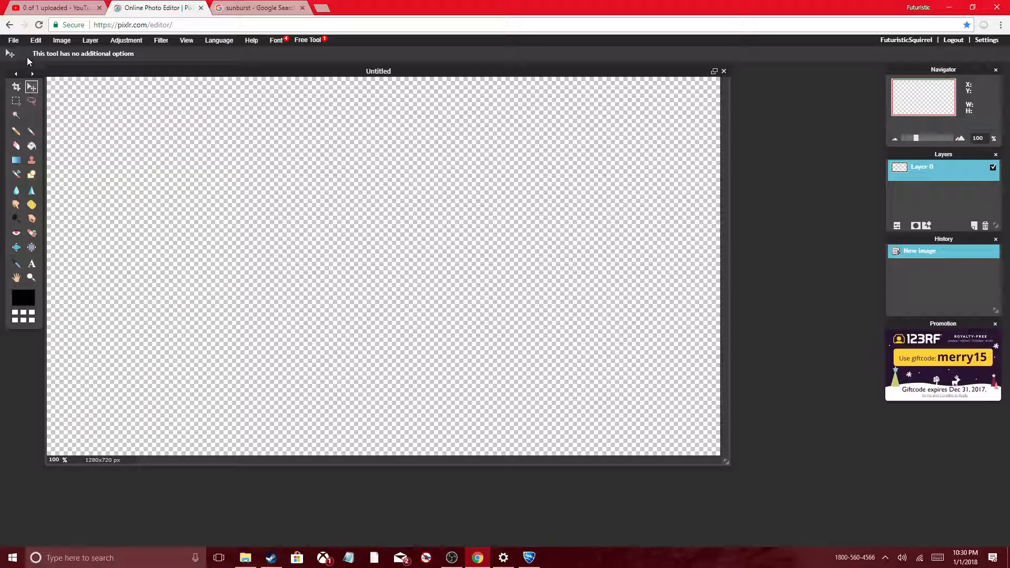
left_click(13, 40)
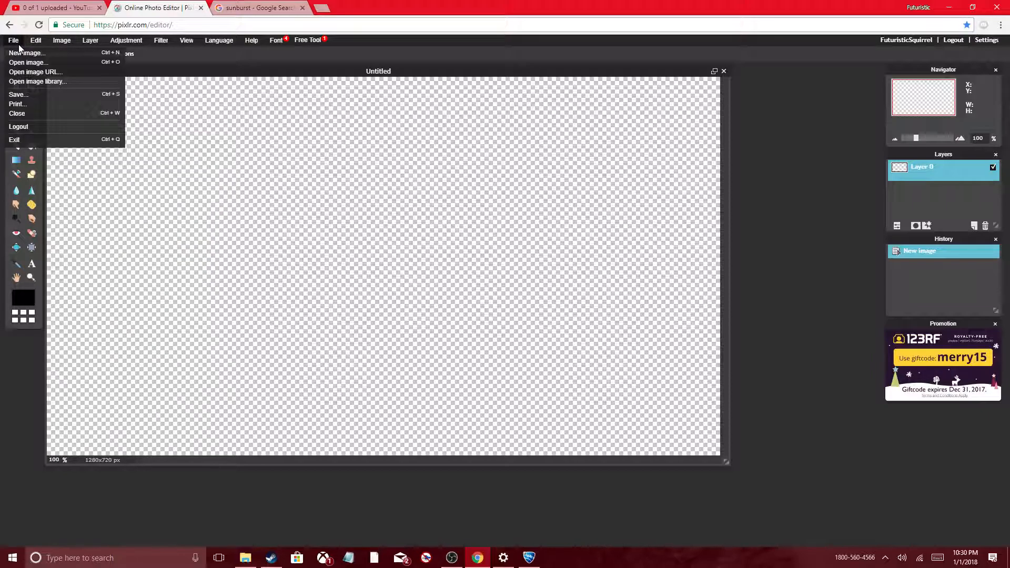
left_click(13, 63)
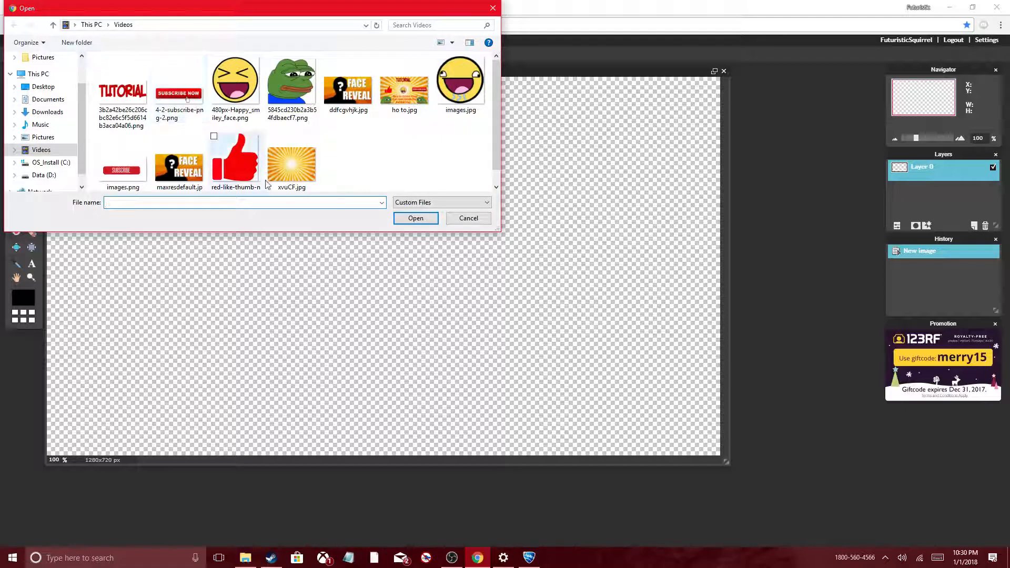
left_click(293, 188)
left_click(416, 218)
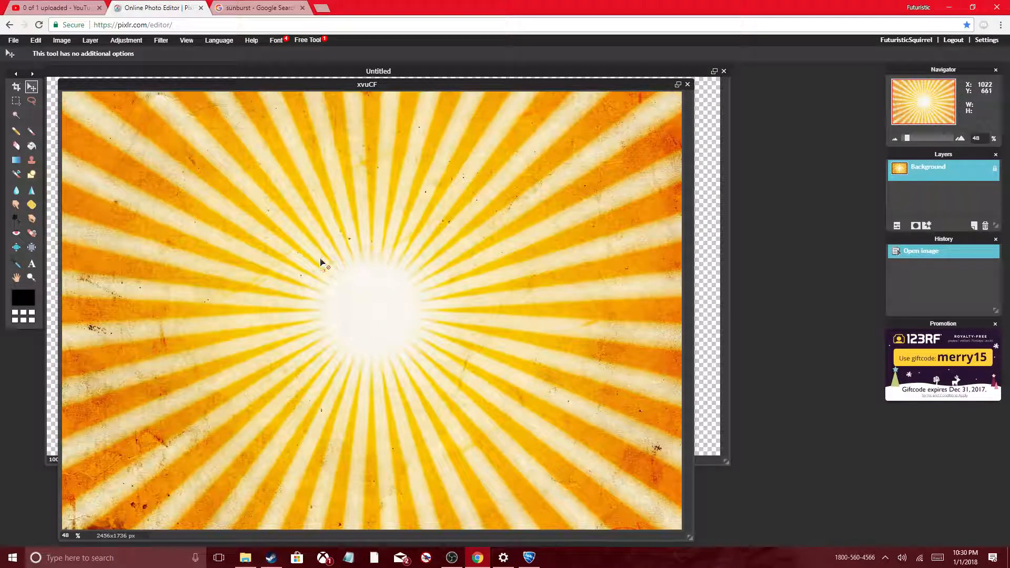
Step: Copy the entire sunburst picture, paste it into the blank 1280x720 image and reposition it on the canvas
key("ctrl+a")
key("ctrl+c")
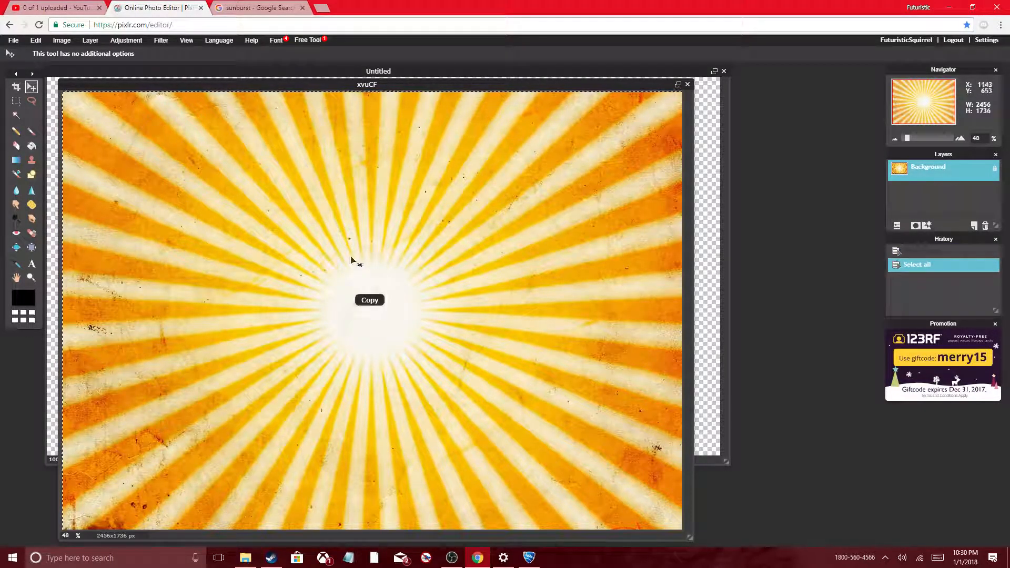
left_click(717, 243)
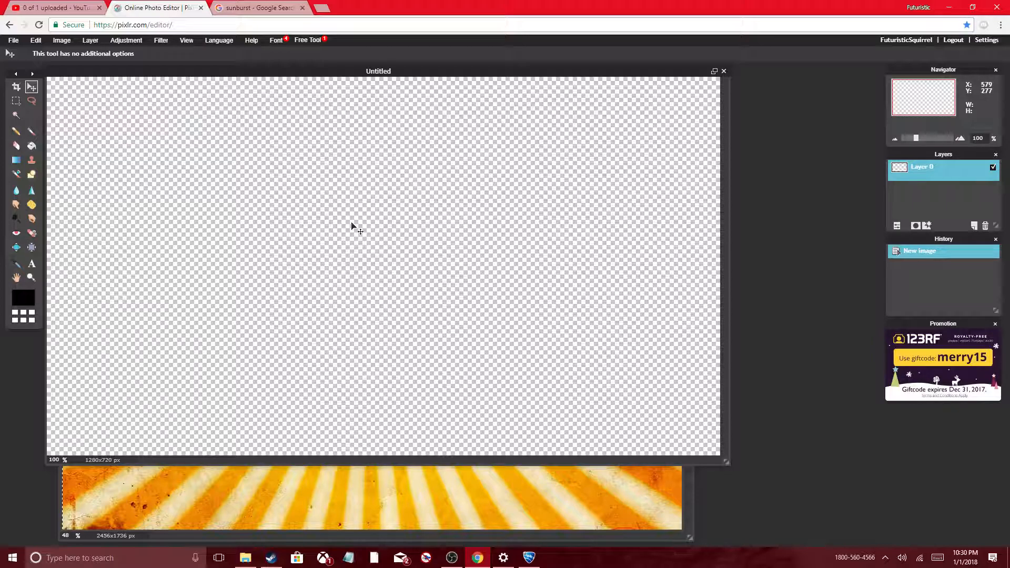
key("ctrl+v")
left_click_drag(371, 251, 298, 368)
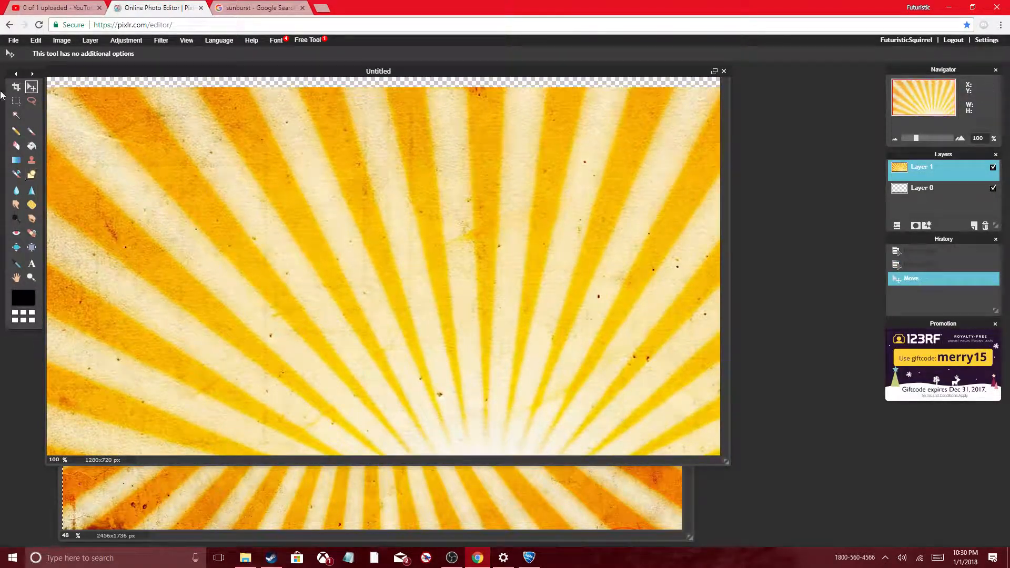
left_click(39, 43)
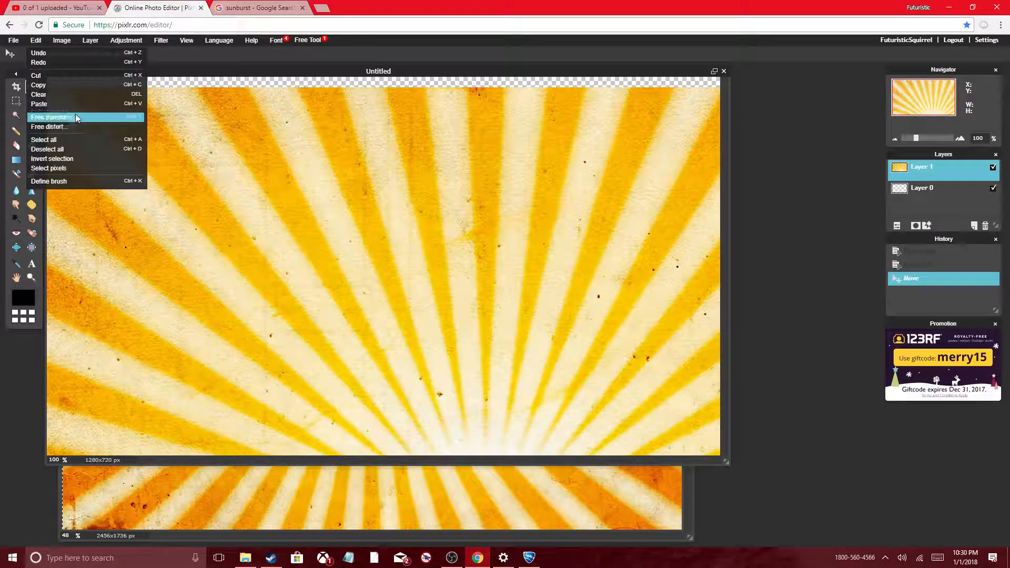
left_click(74, 115)
left_click_drag(486, 88, 493, 296)
left_click_drag(515, 369, 442, 224)
left_click(36, 37)
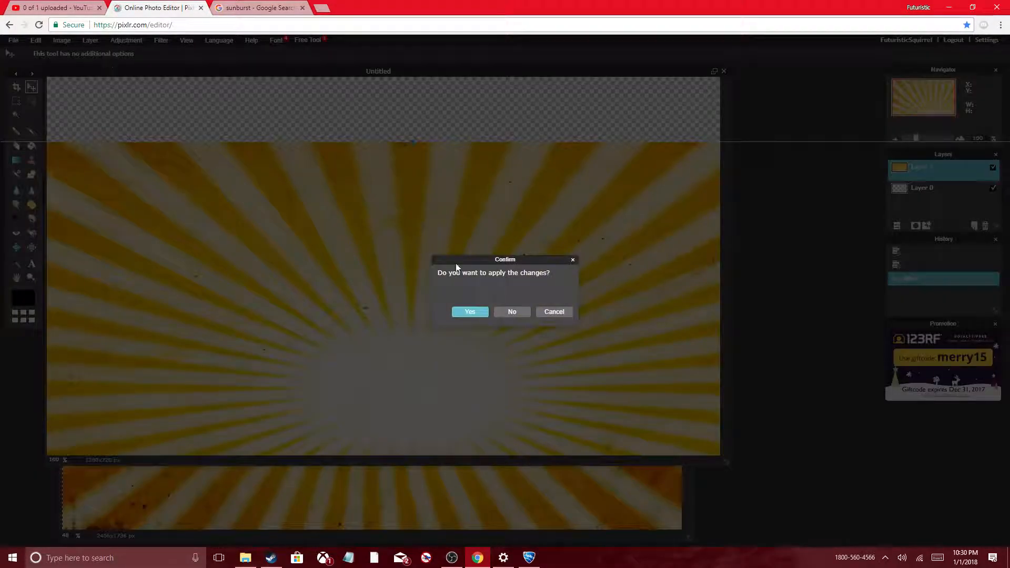
left_click(498, 316)
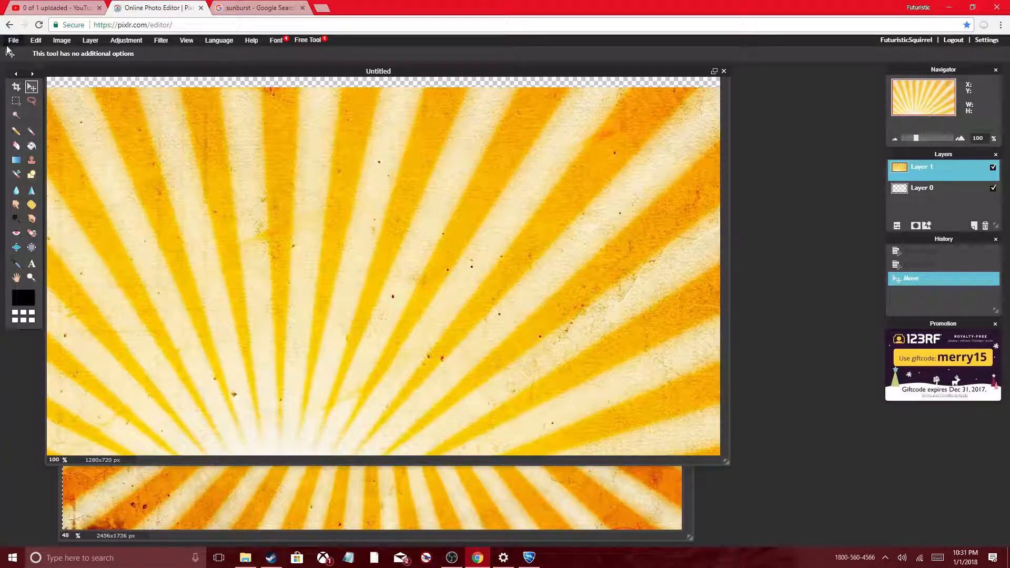
Step: Free transform the sunburst layer, shrinking it and placing its bright centre near the middle with the canvas fully covered, and apply the changes
left_click(36, 40)
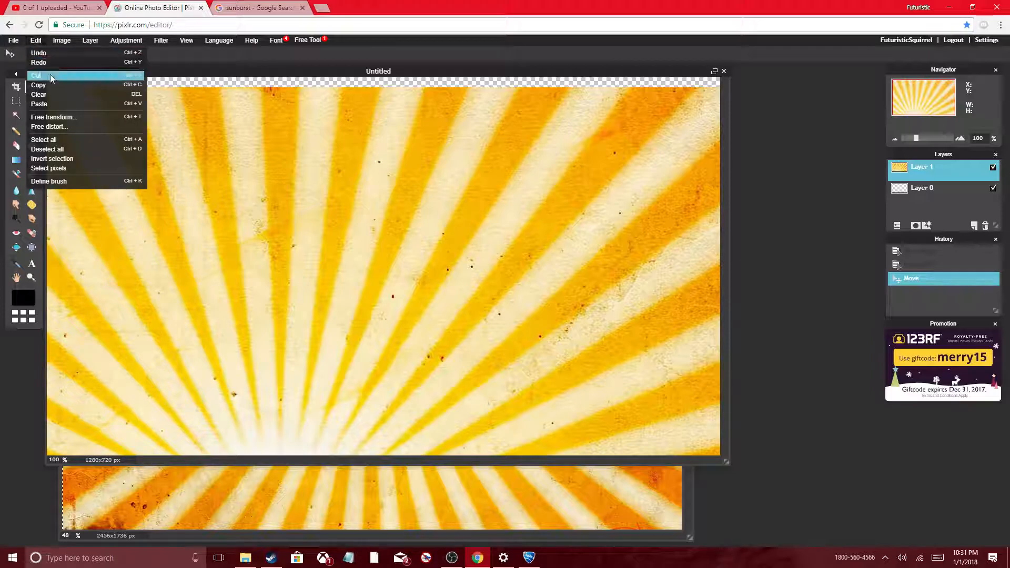
left_click(55, 117)
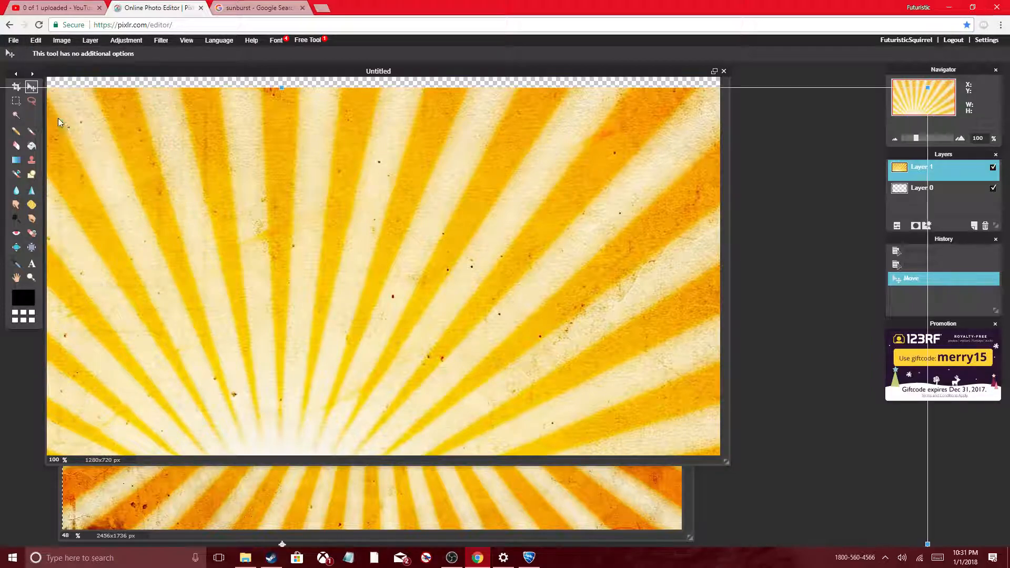
left_click_drag(282, 88, 473, 70)
left_click_drag(737, 293, 575, 283)
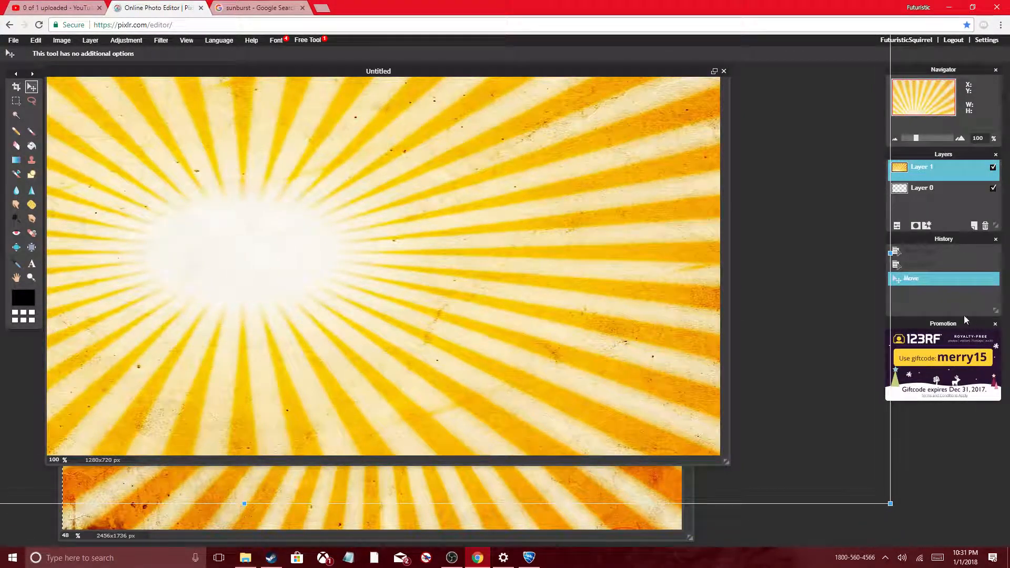
left_click(896, 251)
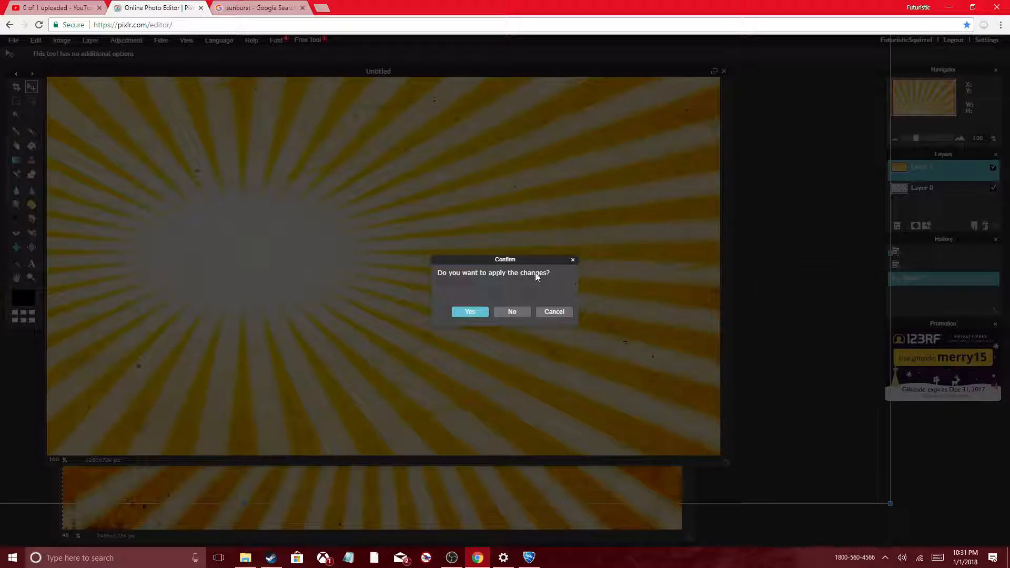
left_click(556, 311)
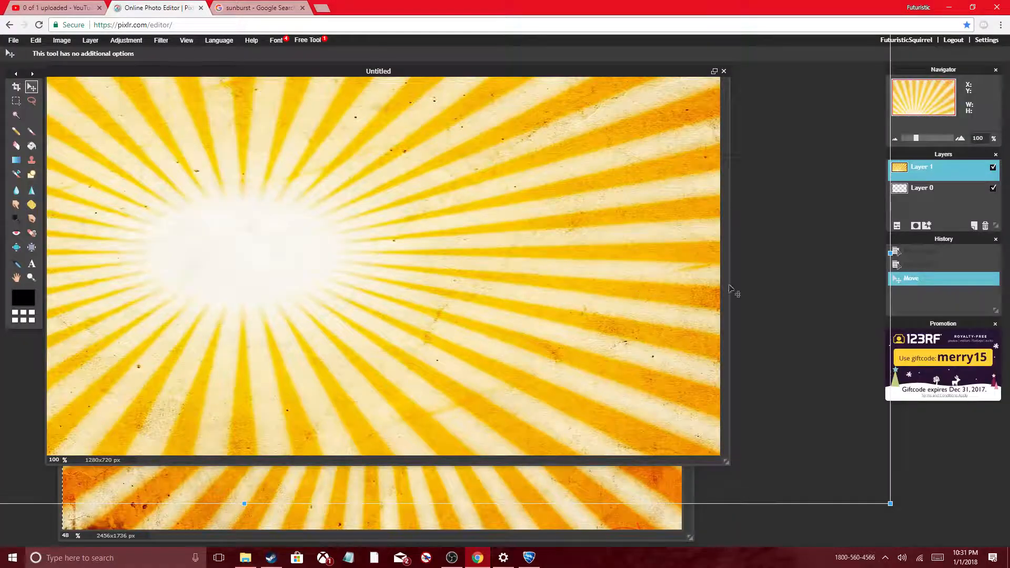
left_click_drag(891, 252, 714, 255)
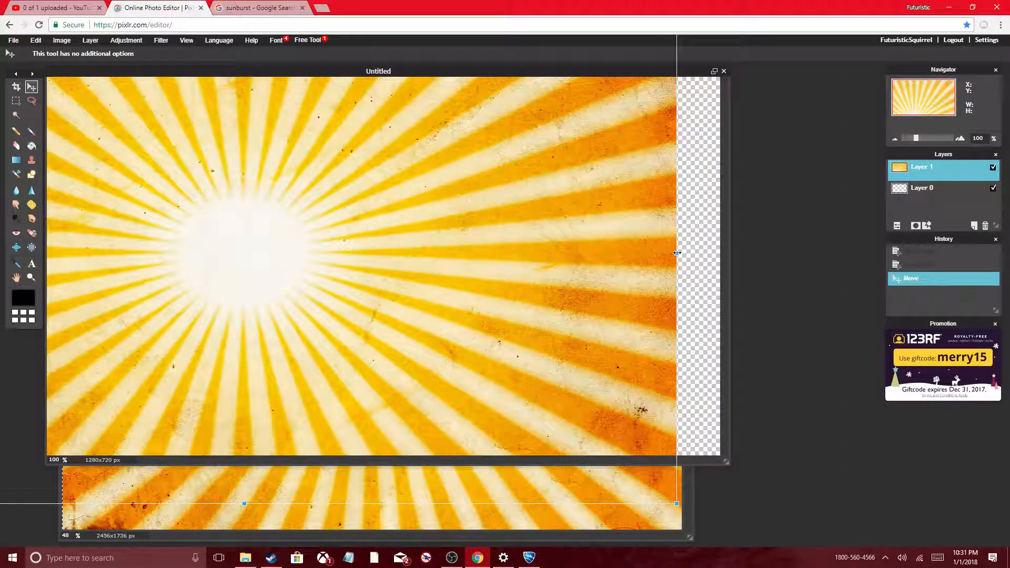
left_click_drag(554, 287, 663, 299)
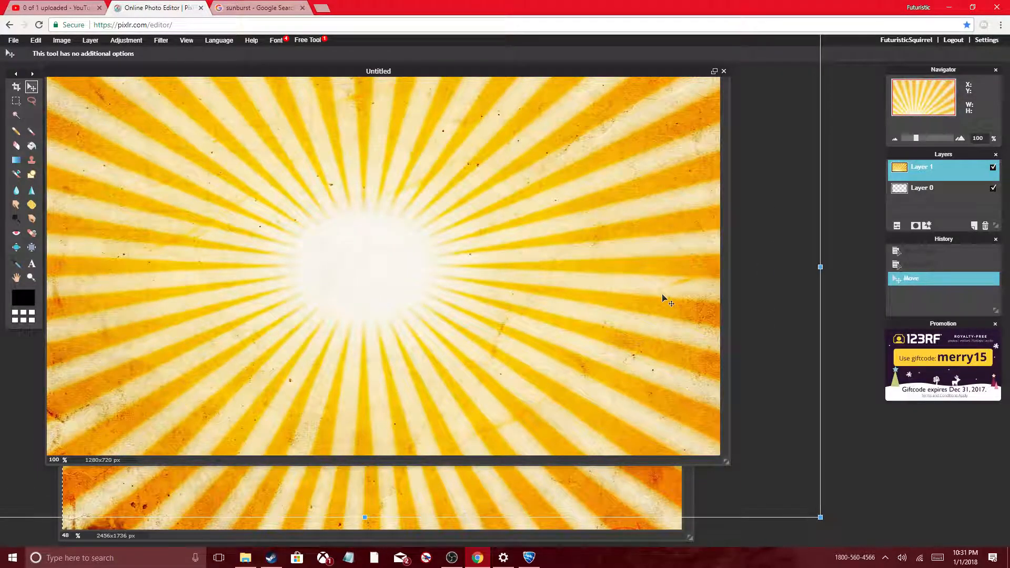
left_click(837, 308)
left_click(488, 310)
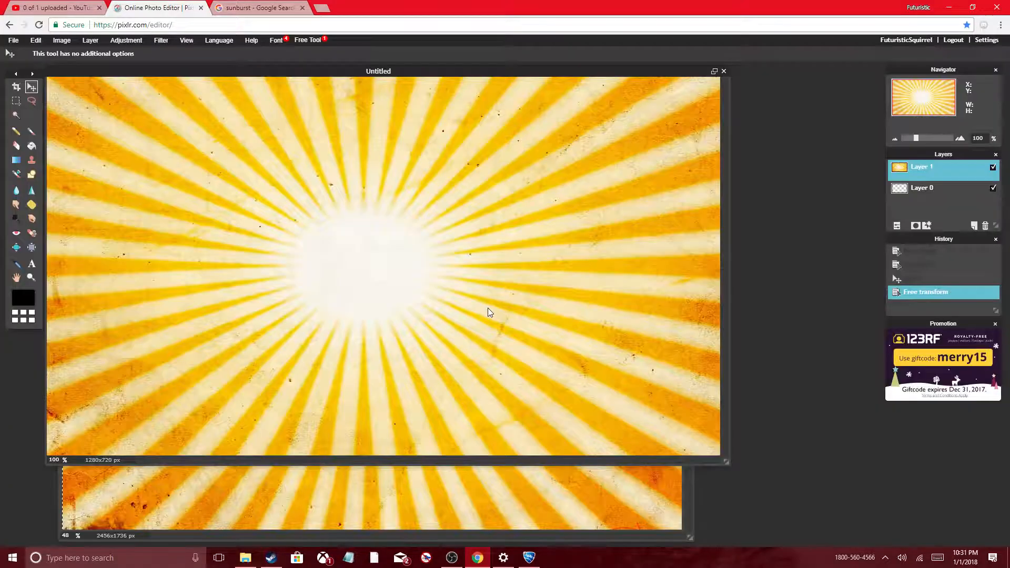
Step: Search Google Images for "face png" and open the preview of the yellow AWESOME FACE!.png smiley
left_click(235, 13)
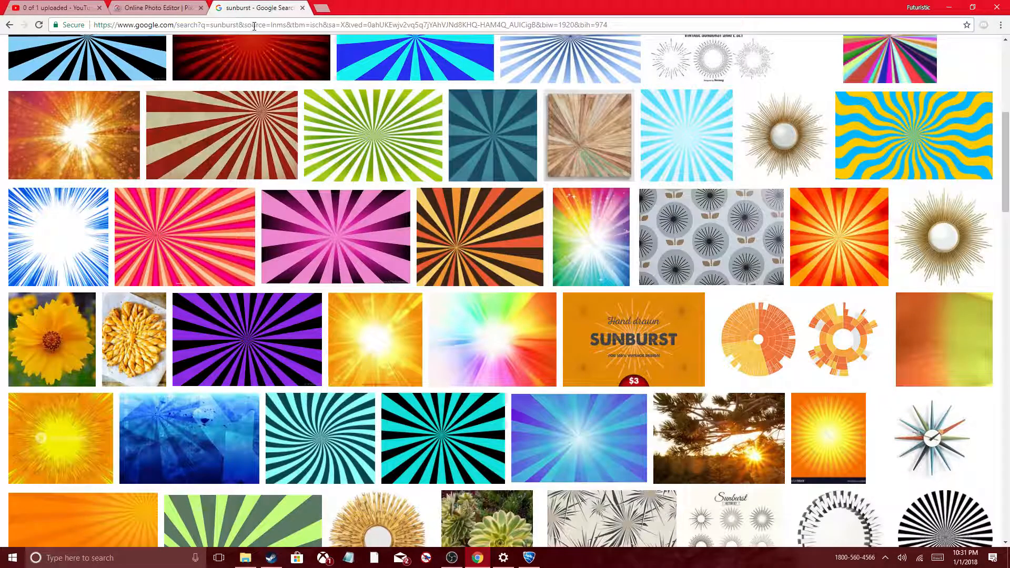
left_click(254, 26)
key("BackSpace")
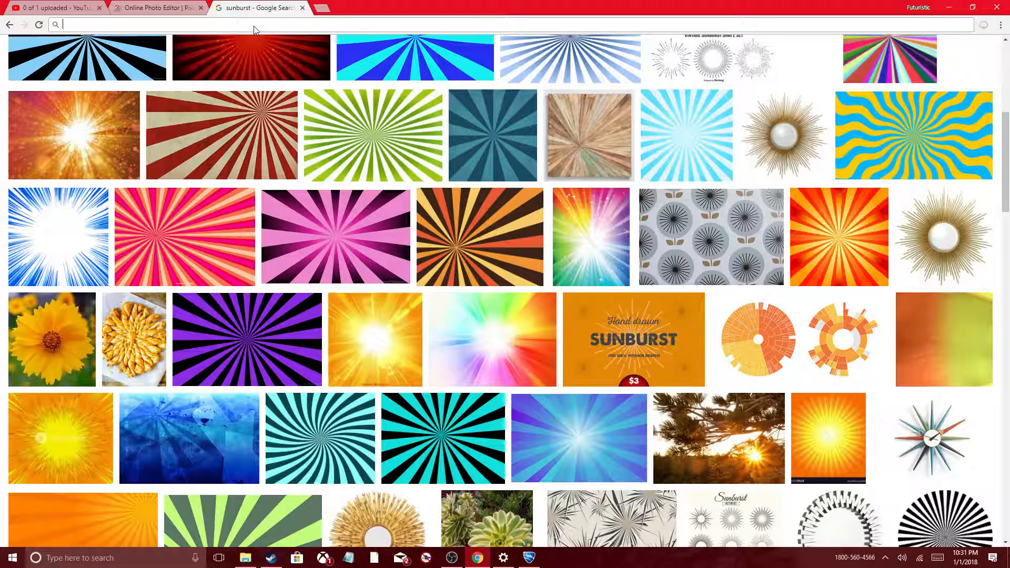
type("fac")
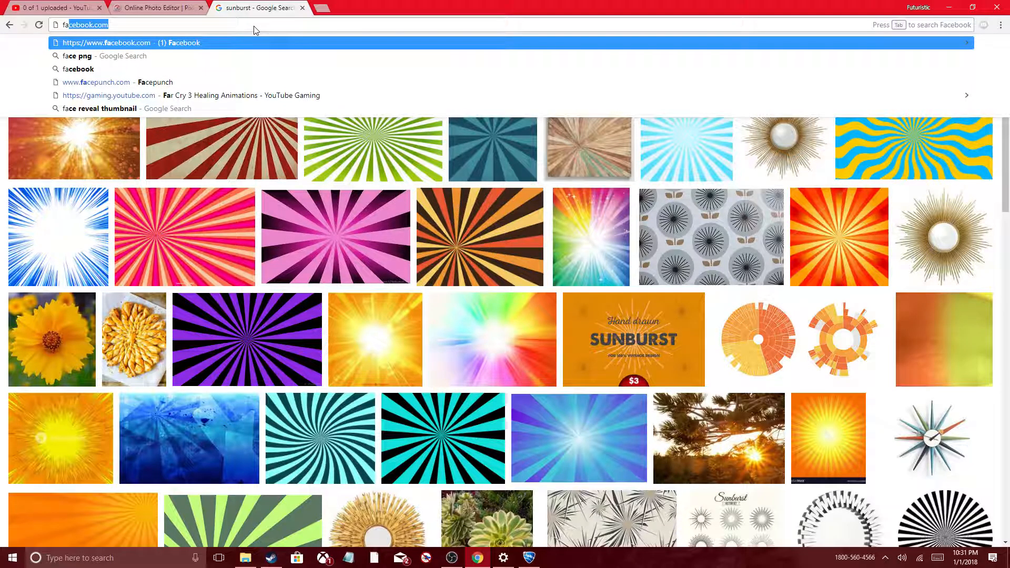
type("e")
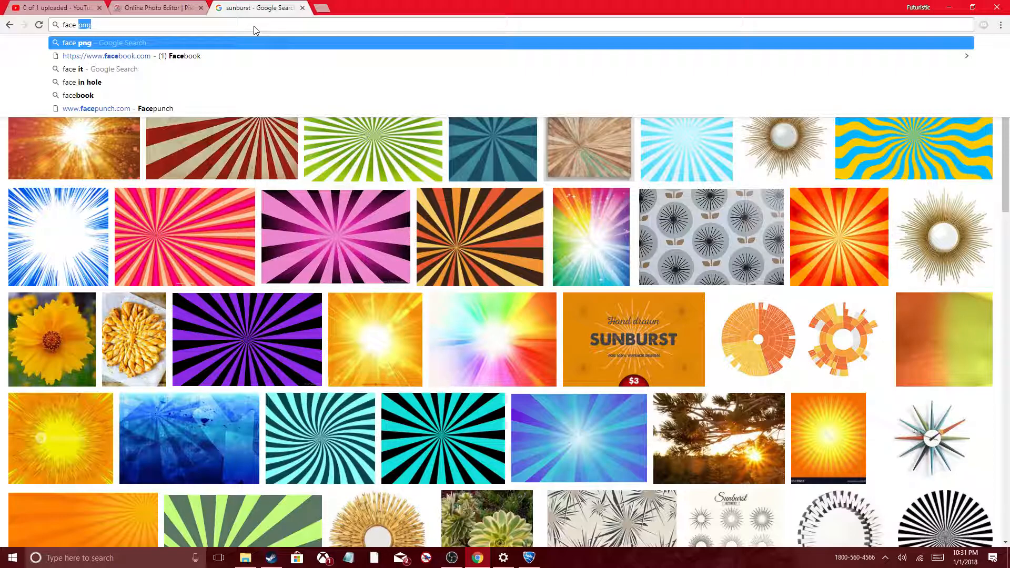
key("Return")
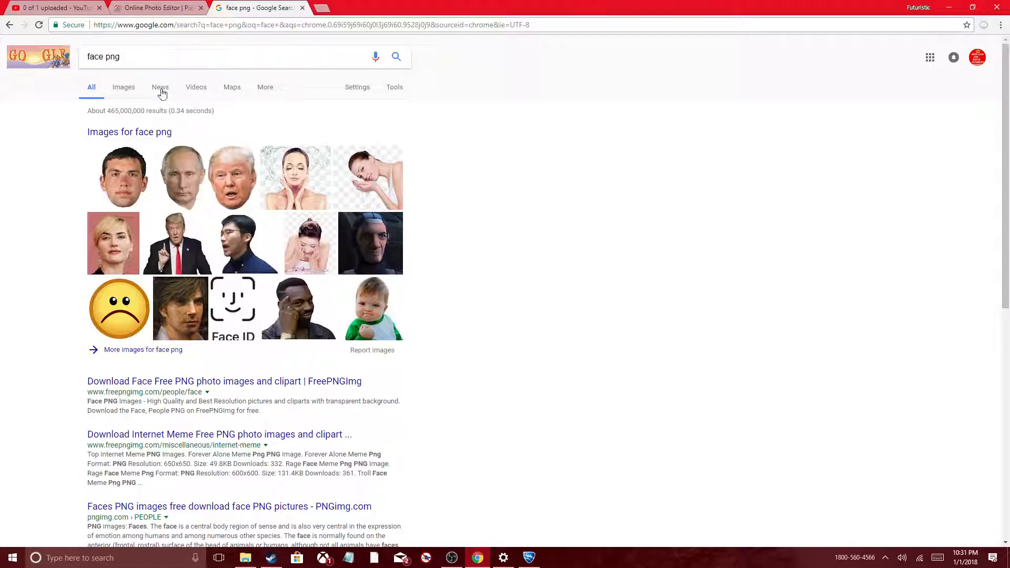
left_click(124, 89)
scroll(484, 324, "down", 3)
scroll(485, 324, "down", 12)
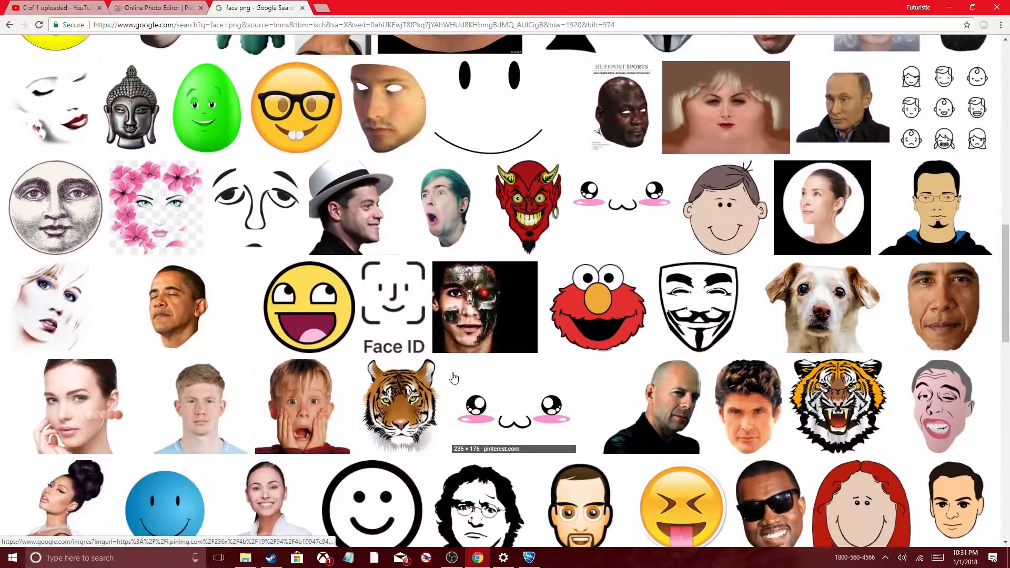
left_click(327, 317)
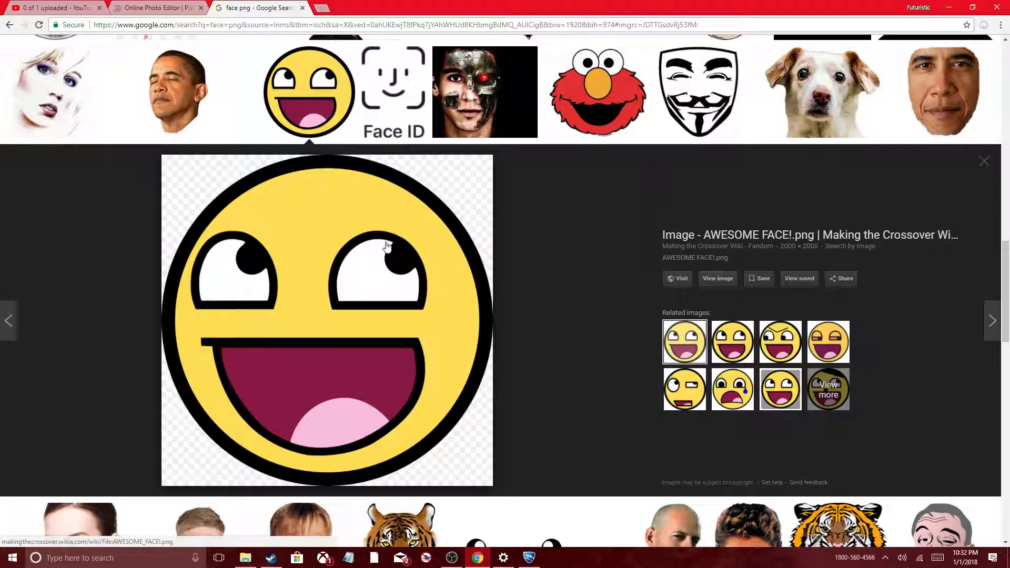
Step: Return to Pixlr and open the drooling smiley picture images.jpg from the Videos folder
left_click(133, 5)
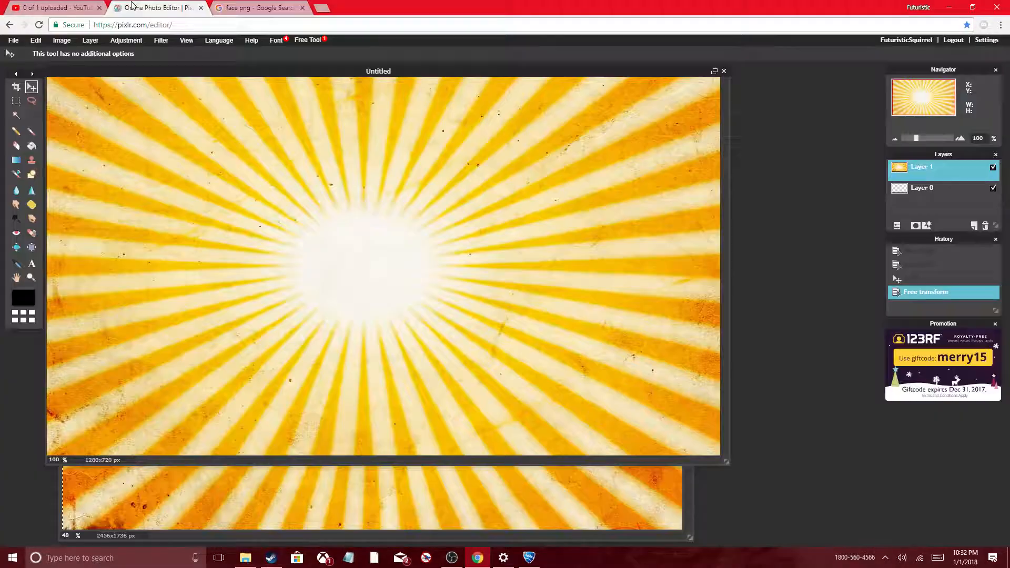
left_click(13, 40)
mouse_move(35, 40)
left_click(37, 61)
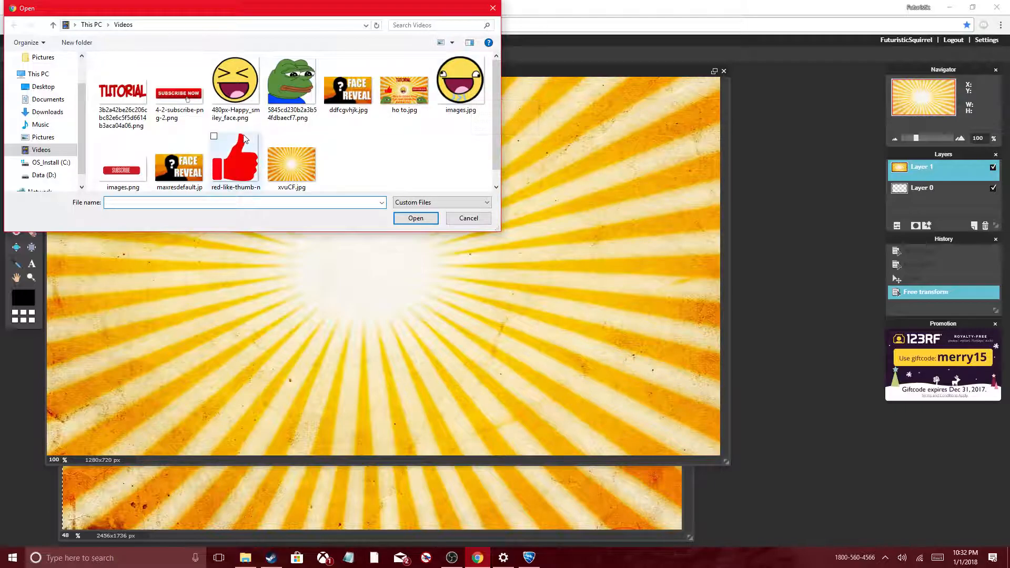
left_click(470, 79)
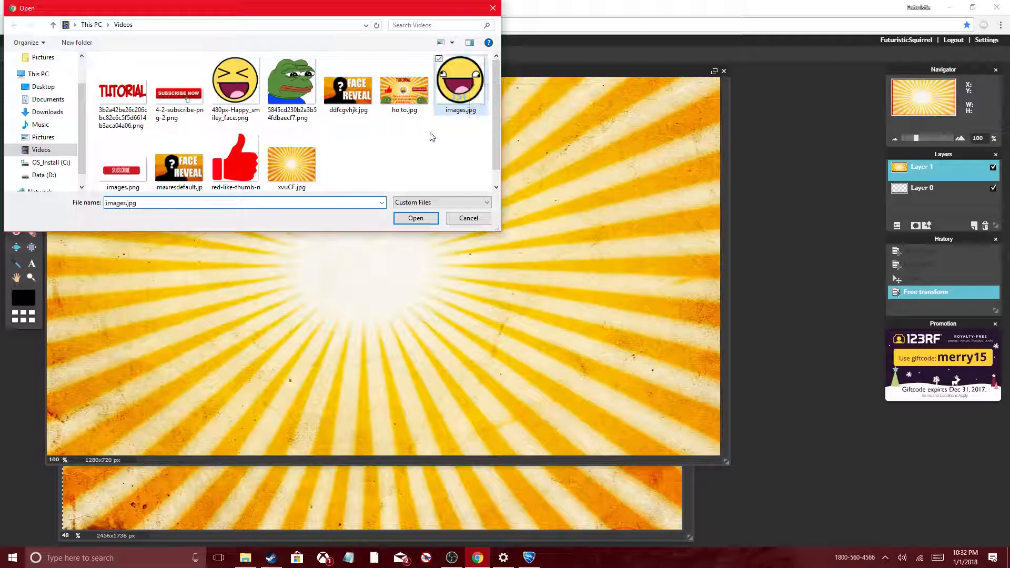
left_click(416, 218)
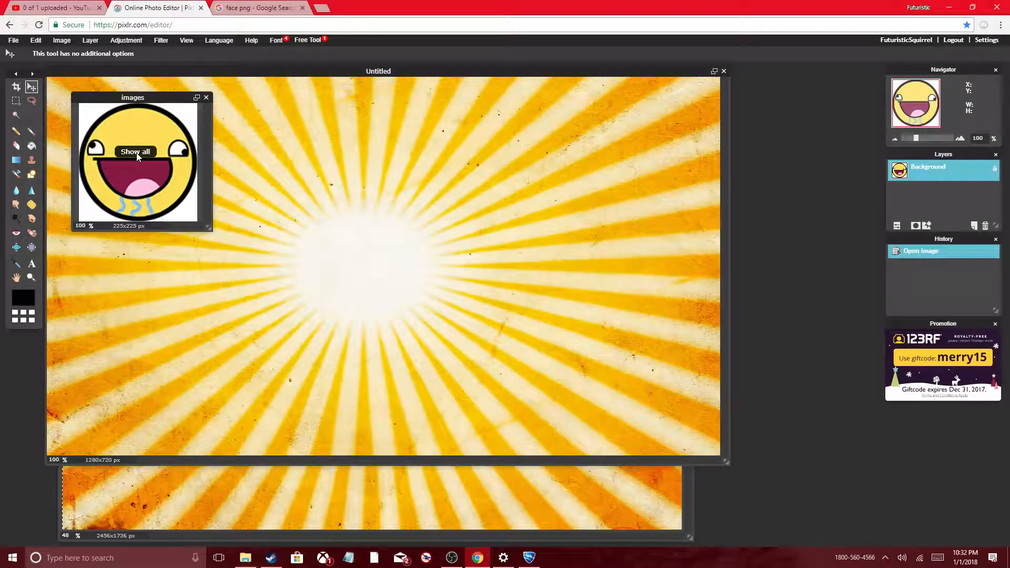
Step: Paste the drooling smiley into the 1280x720 image, reposition it near the sunburst's centre, and clear it from its layer
left_click(306, 242)
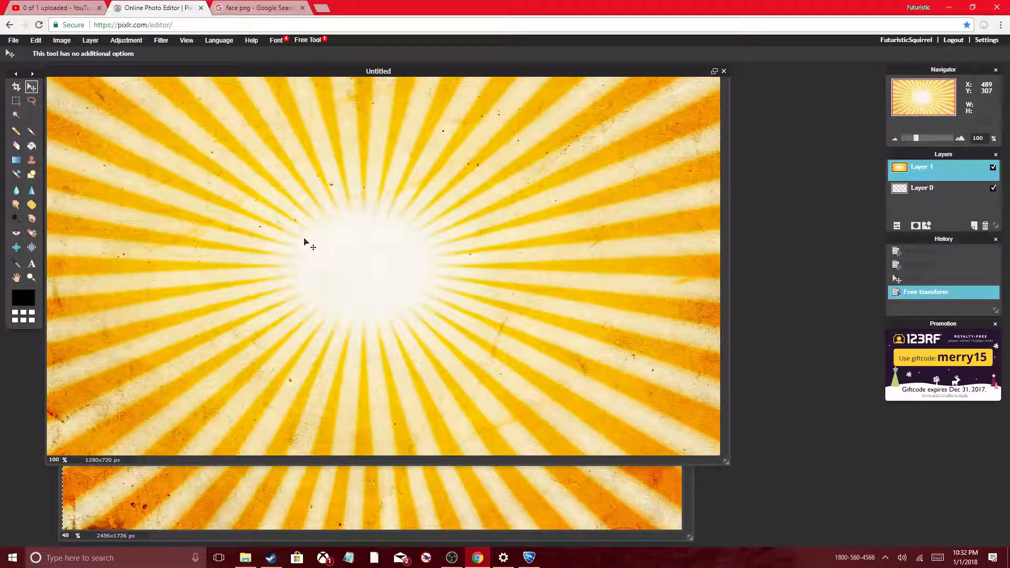
key("ctrl+v")
left_click_drag(406, 288, 378, 262)
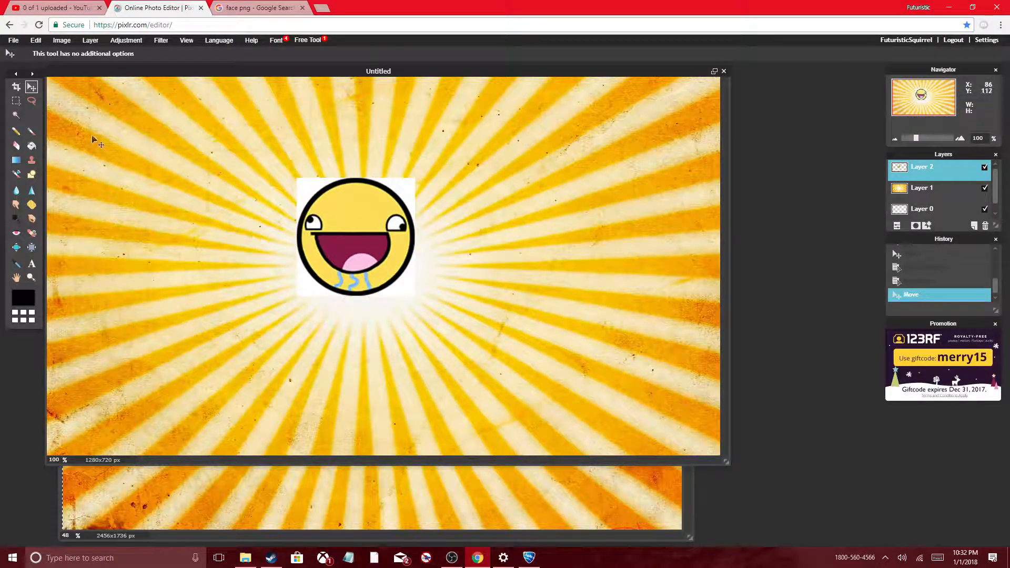
key("Delete")
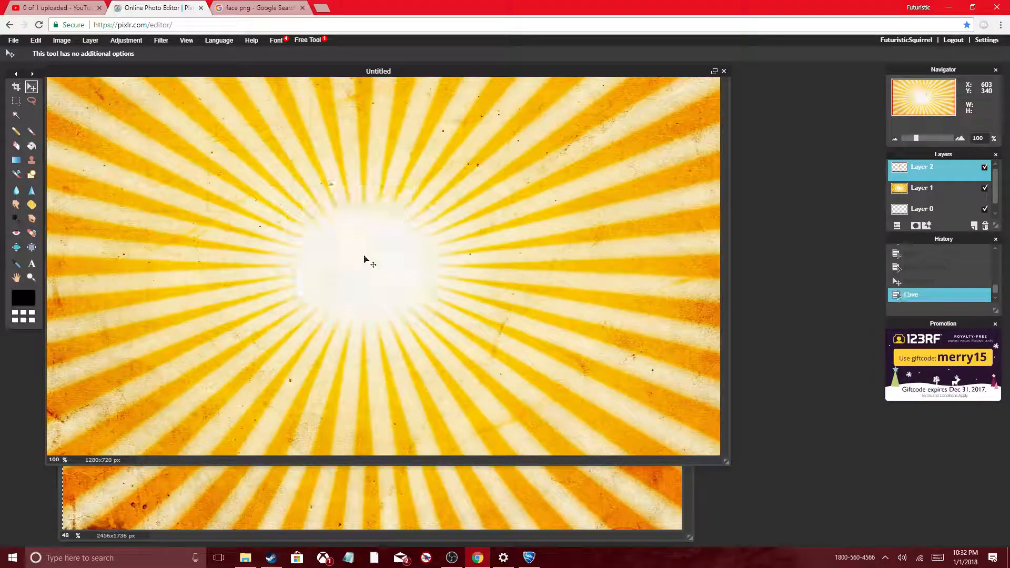
Step: Open the laughing smiley picture 480px-Happy_smiley_face.png from the Videos folder
left_click(13, 40)
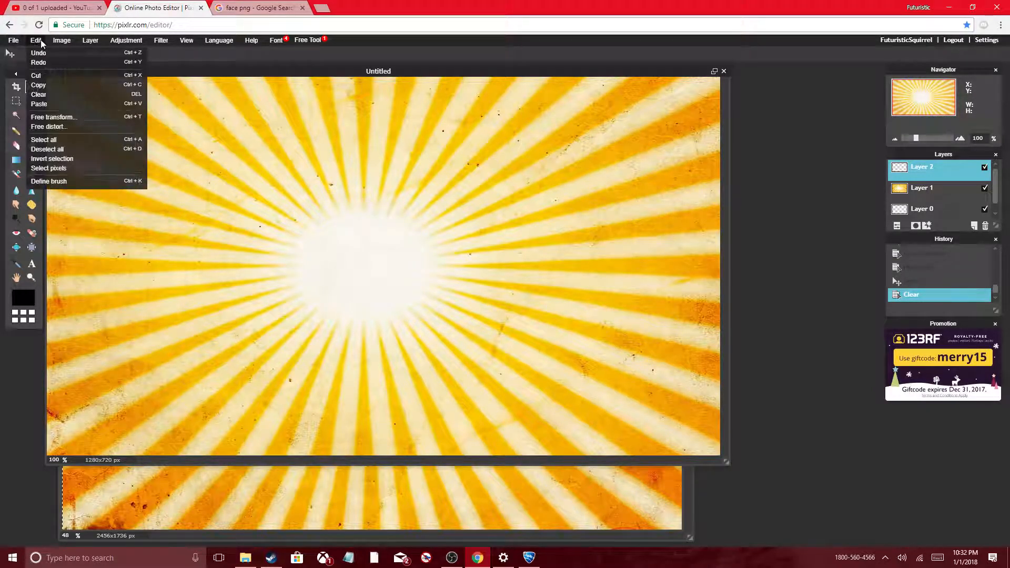
left_click(28, 62)
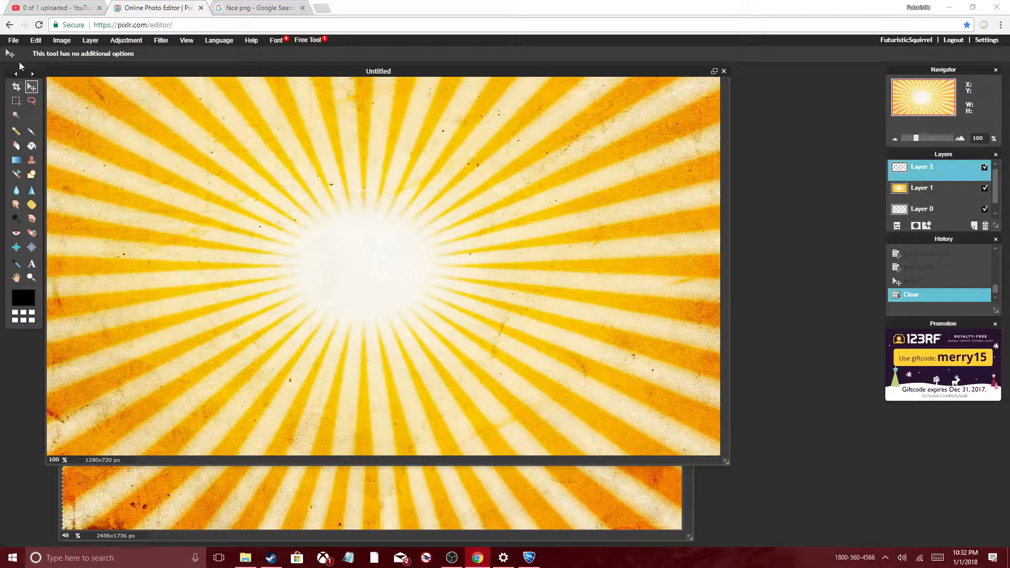
left_click(216, 98)
left_click(413, 219)
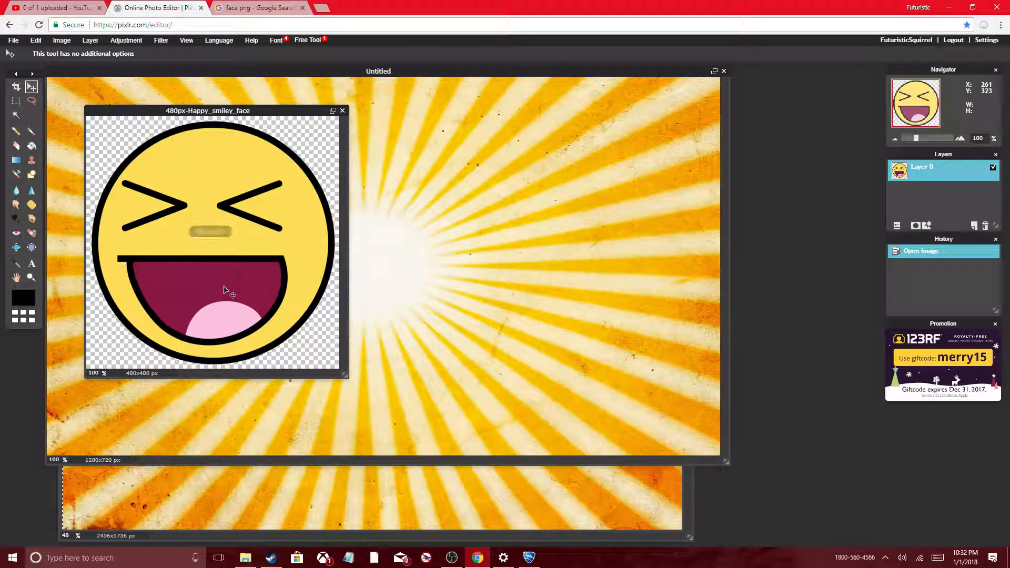
Step: Copy the entire laughing smiley, paste it into the 1280x720 sunburst image and move it over the bright centre
key("ctrl+a")
key("ctrl+c")
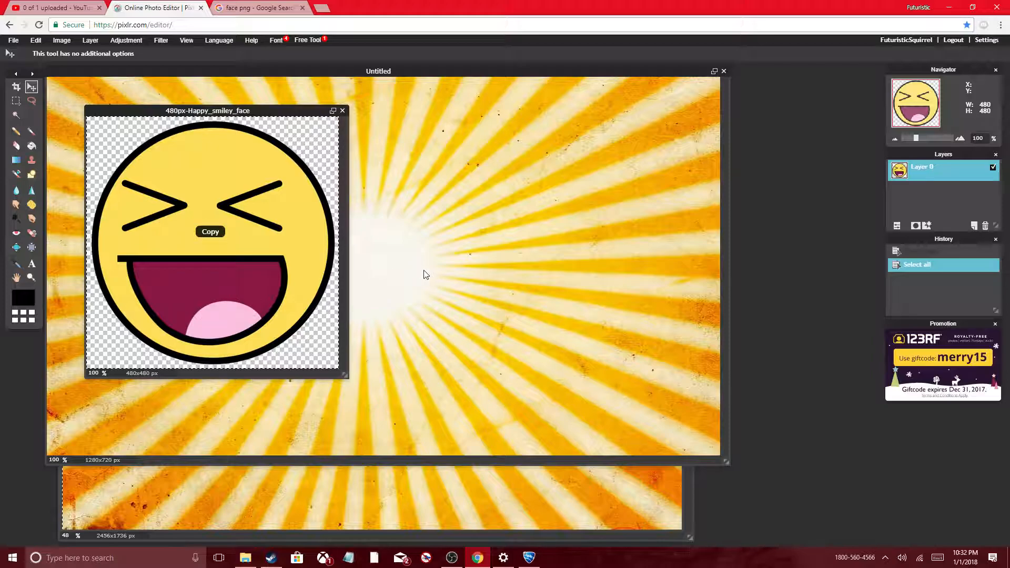
left_click(426, 274)
key("ctrl+v")
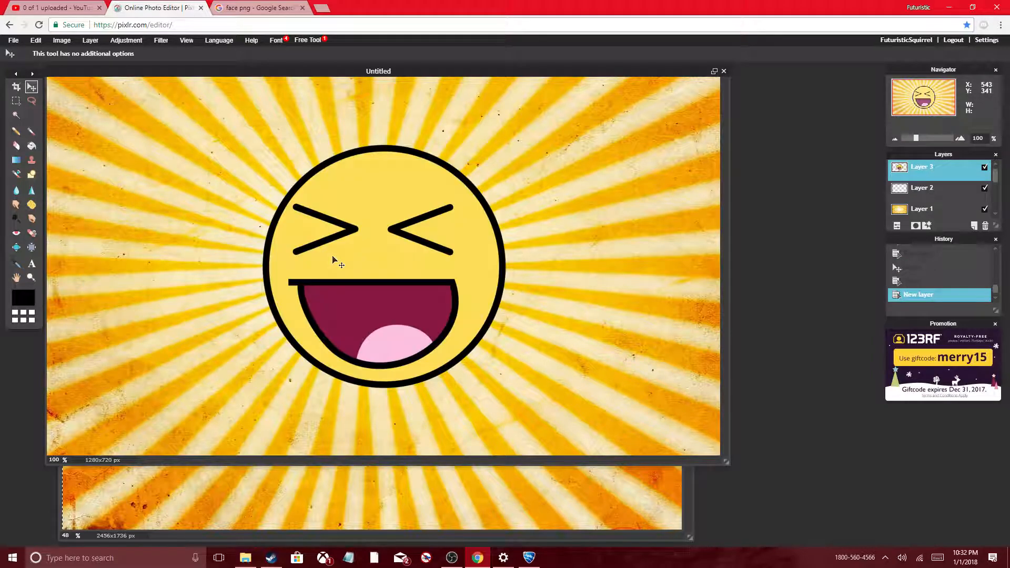
mouse_move(363, 273)
left_mouse_down()
mouse_move(350, 283)
mouse_move(393, 302)
mouse_move(512, 216)
mouse_move(434, 286)
mouse_move(319, 240)
mouse_move(431, 390)
mouse_move(362, 294)
mouse_move(369, 280)
left_mouse_up()
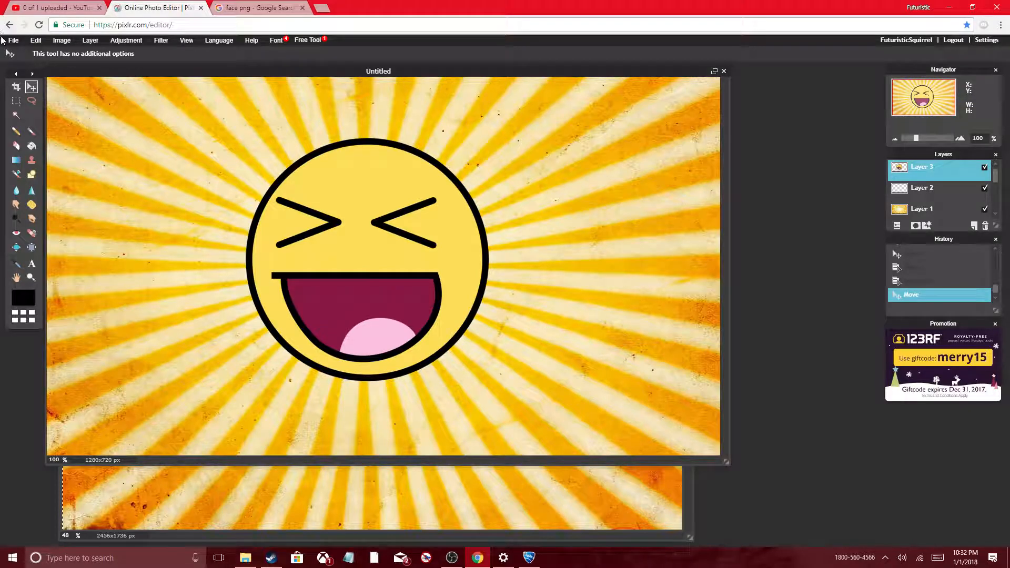
Step: Free transform the laughing smiley, shrinking its height and width to fit inside the sunburst's white centre, and apply the changes
left_click(36, 41)
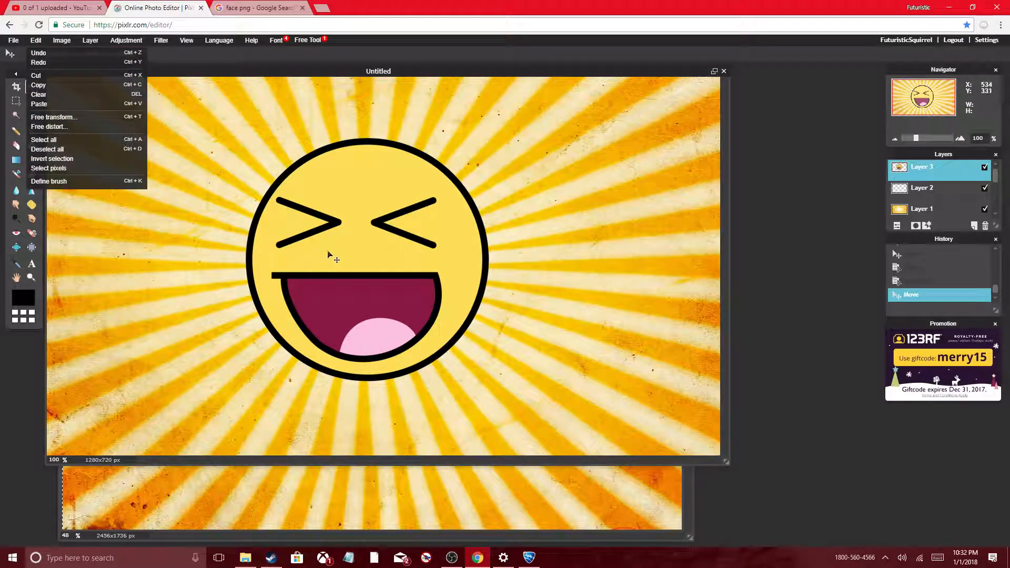
left_click(71, 118)
left_click_drag(367, 138, 367, 207)
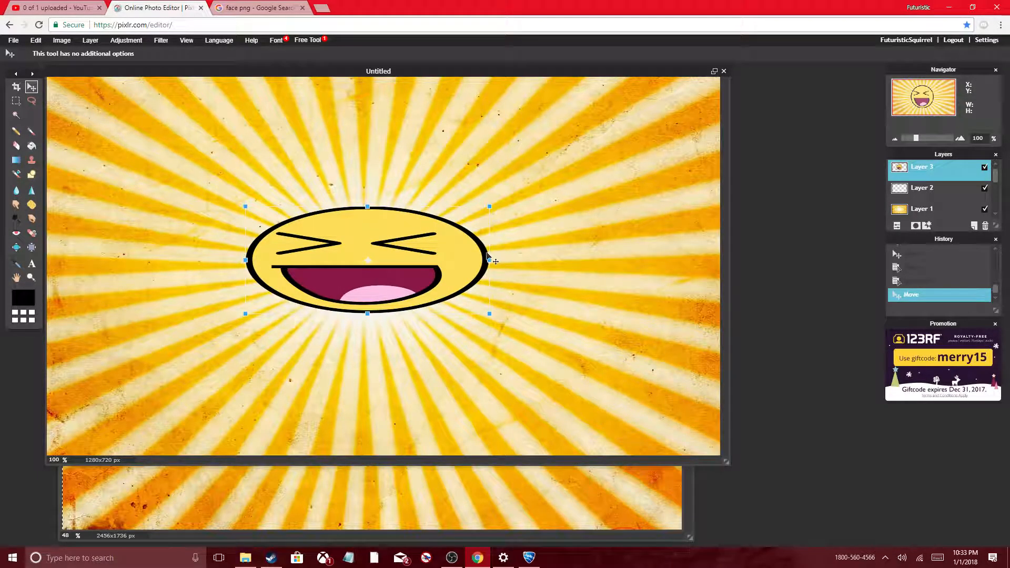
left_click_drag(488, 259, 389, 269)
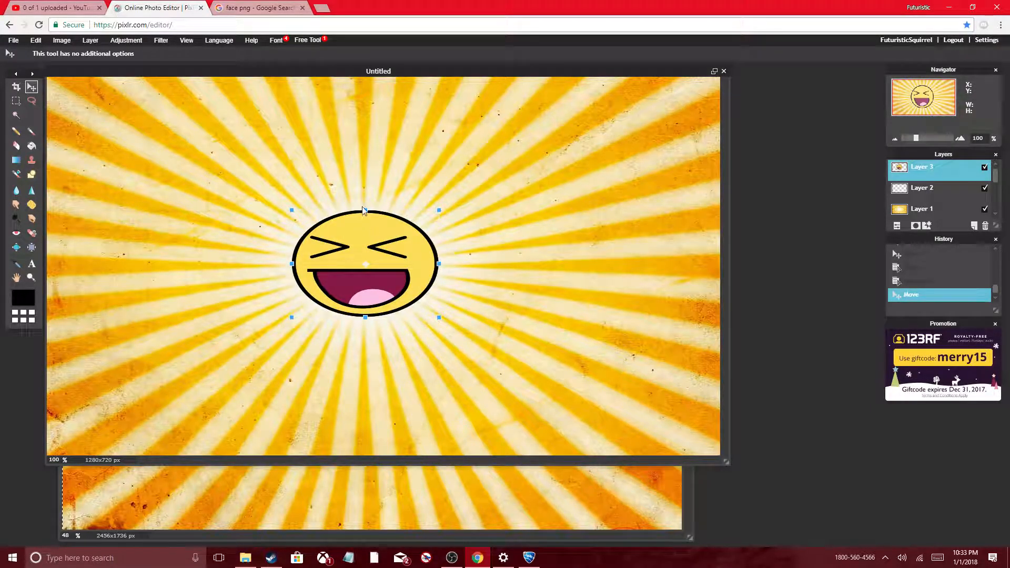
left_click_drag(366, 210, 370, 221)
left_click_drag(440, 264, 422, 262)
left_click(426, 170)
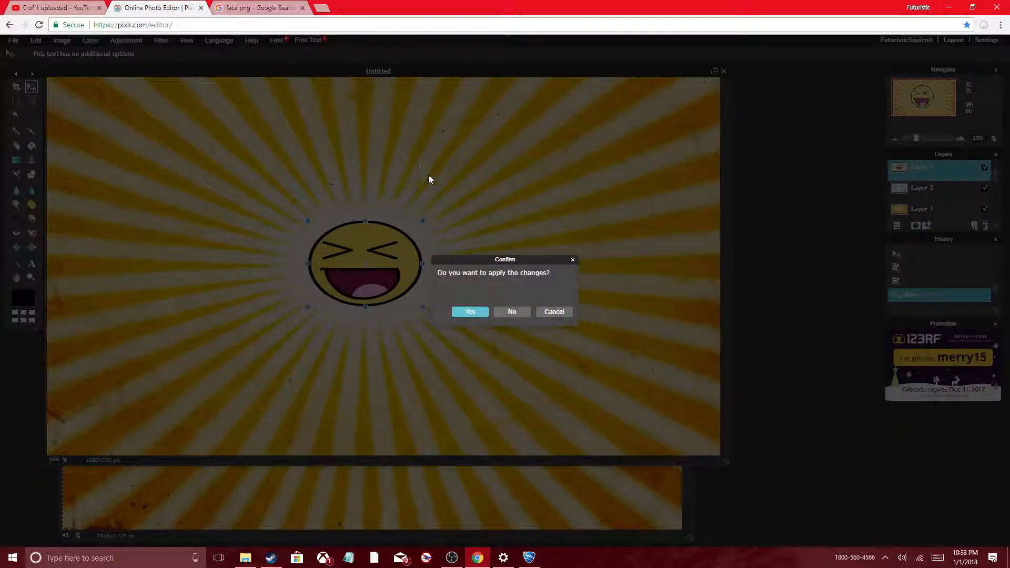
left_click(469, 309)
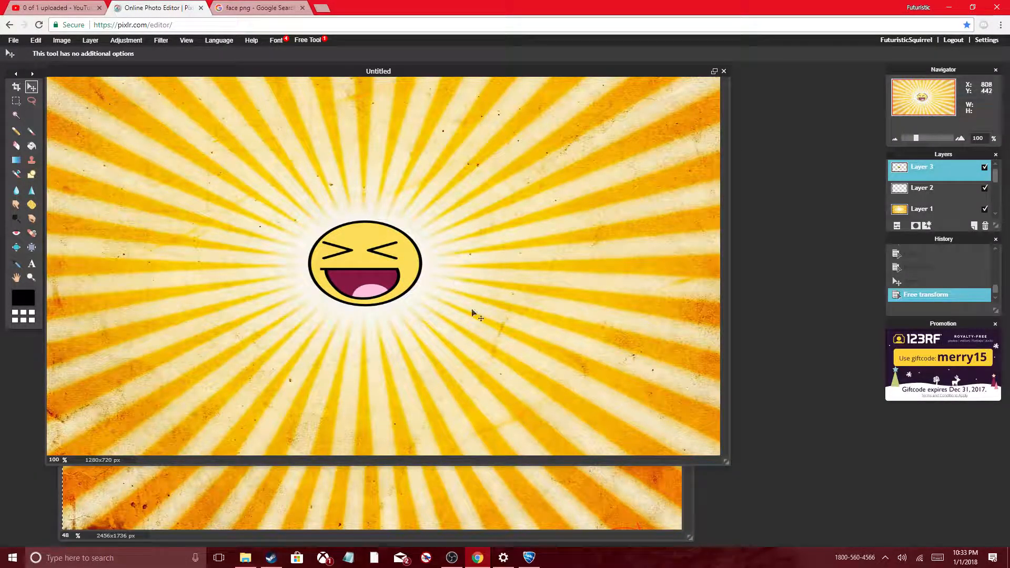
Step: Close the original xvuCF sunburst image without saving it
left_click(549, 534)
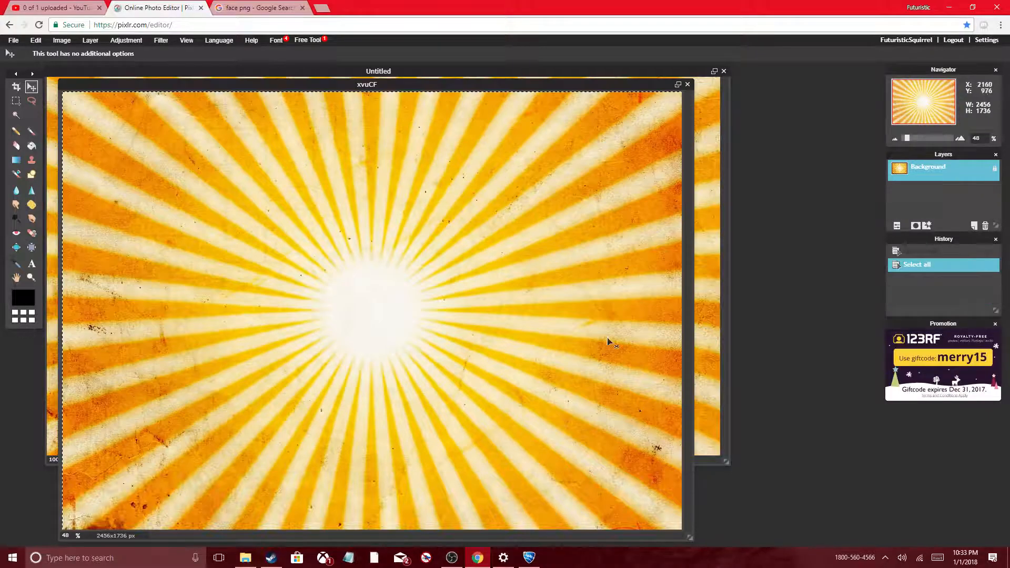
left_click(690, 86)
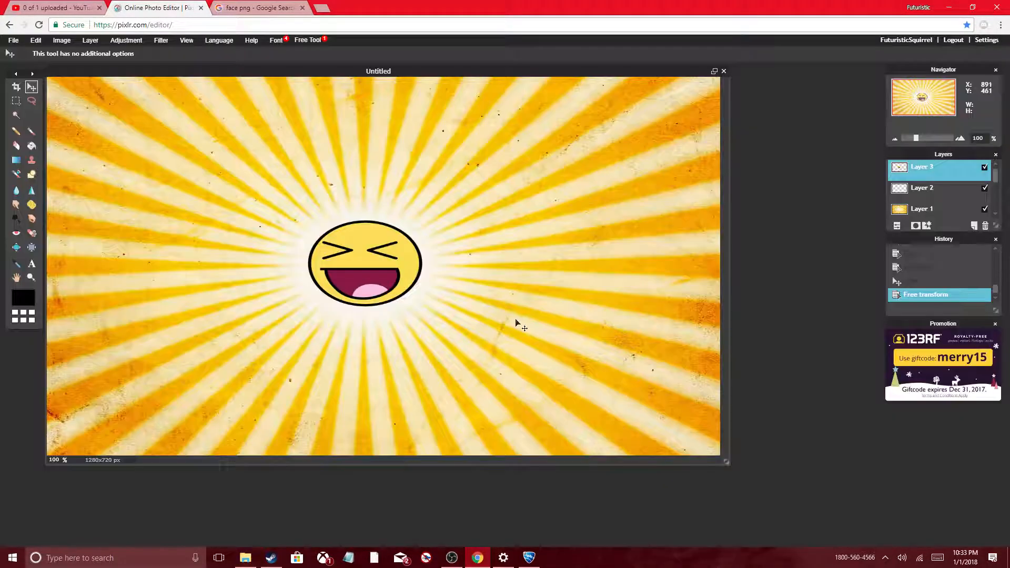
left_click(512, 312)
Step: Look through the "face png" image results in the Google tab again
left_click(241, 8)
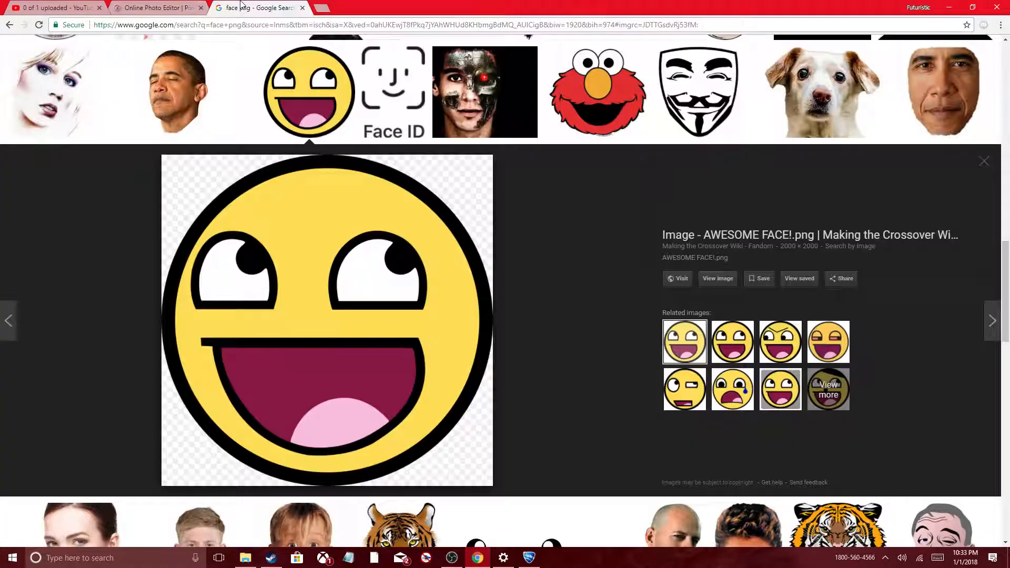
scroll(402, 317, "up", 7)
scroll(403, 317, "up", 10)
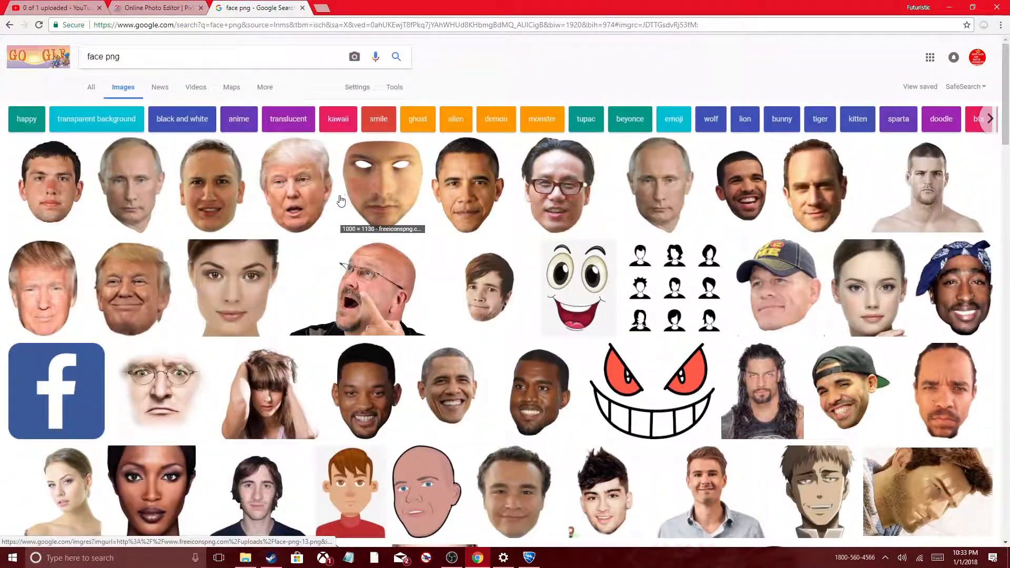
Step: Return to Pixlr and open the red thumbs-up picture from the Videos folder
left_click(139, 5)
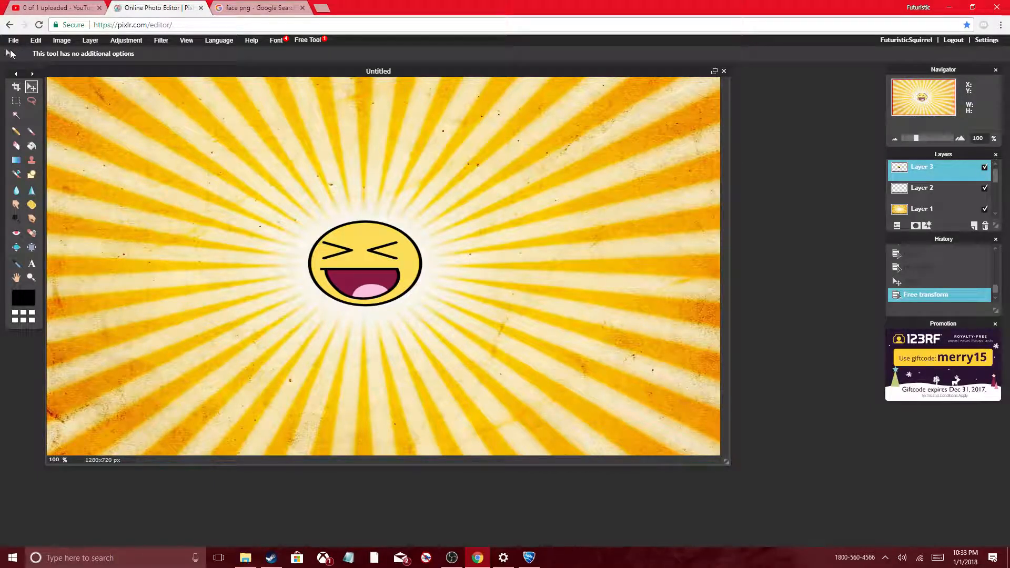
left_click(14, 40)
left_click(16, 67)
left_click(237, 158)
left_click(415, 218)
Step: Copy the entire red thumbs-up, paste it into the thumbnail image and move it so the whole hand fits on the canvas
key("ctrl+a")
key("ctrl+c")
left_click(402, 274)
key("ctrl+v")
left_click_drag(366, 338, 207, 291)
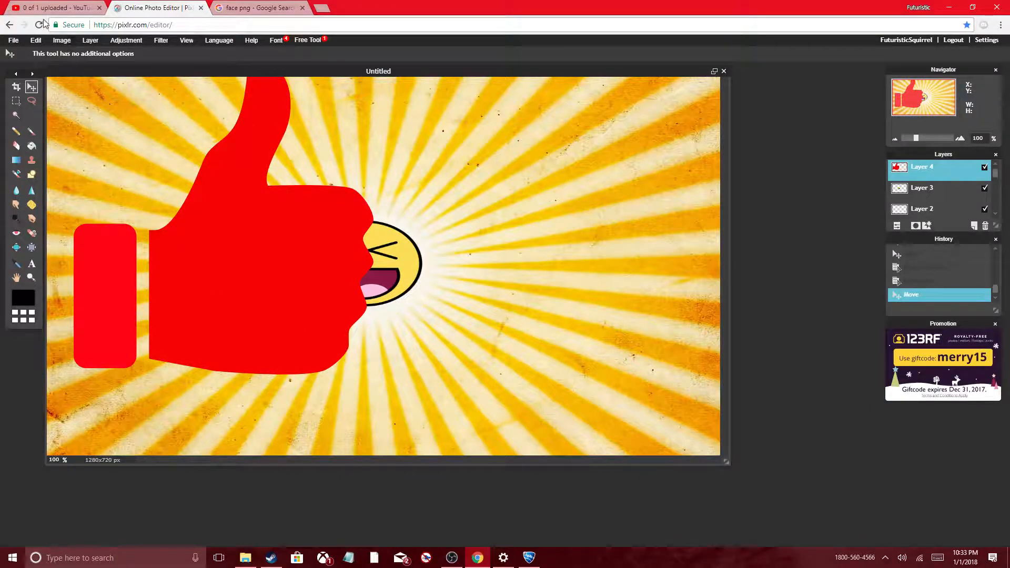
left_click_drag(205, 216, 142, 245)
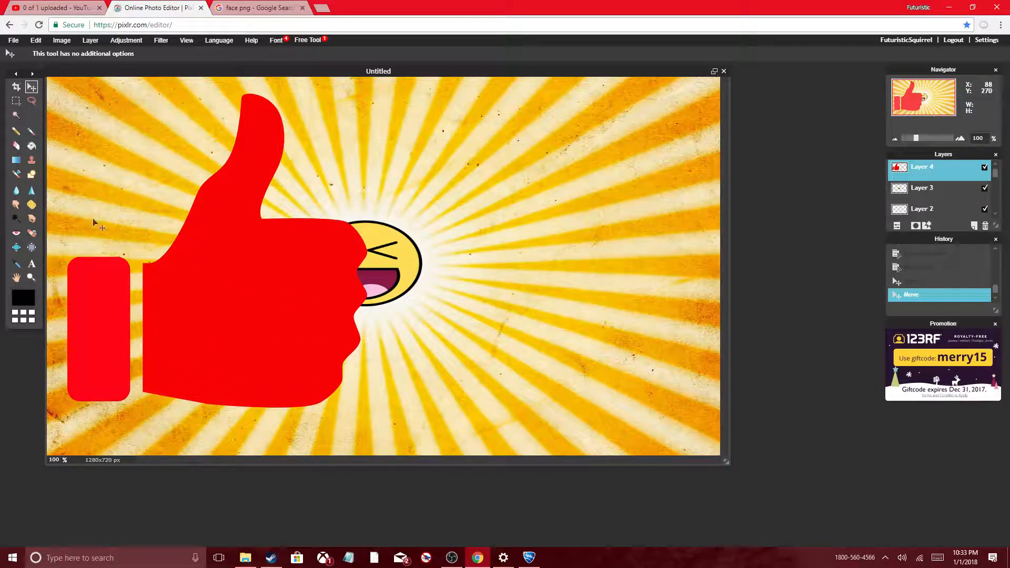
left_click_drag(279, 327, 200, 435)
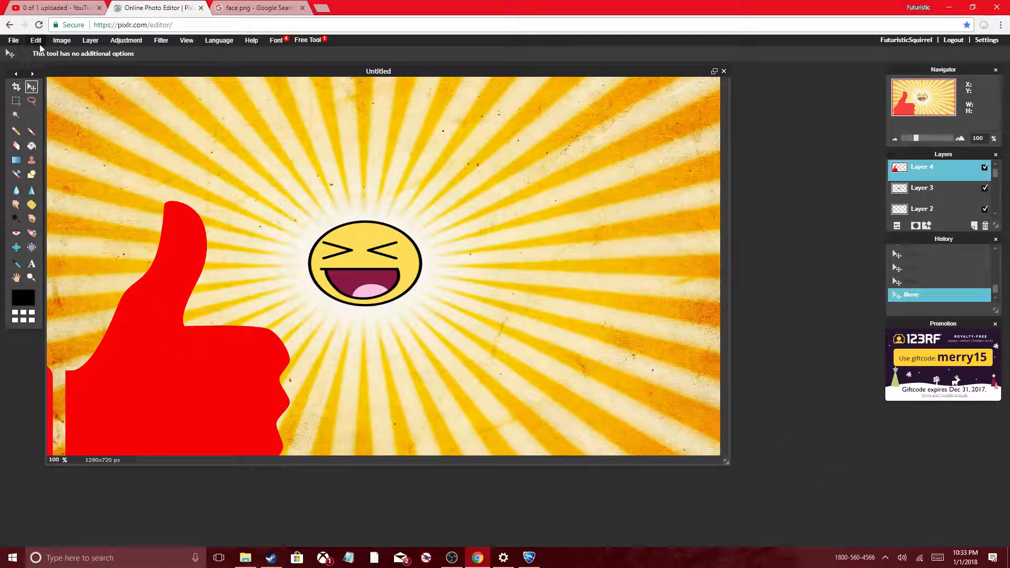
left_click_drag(172, 425, 320, 363)
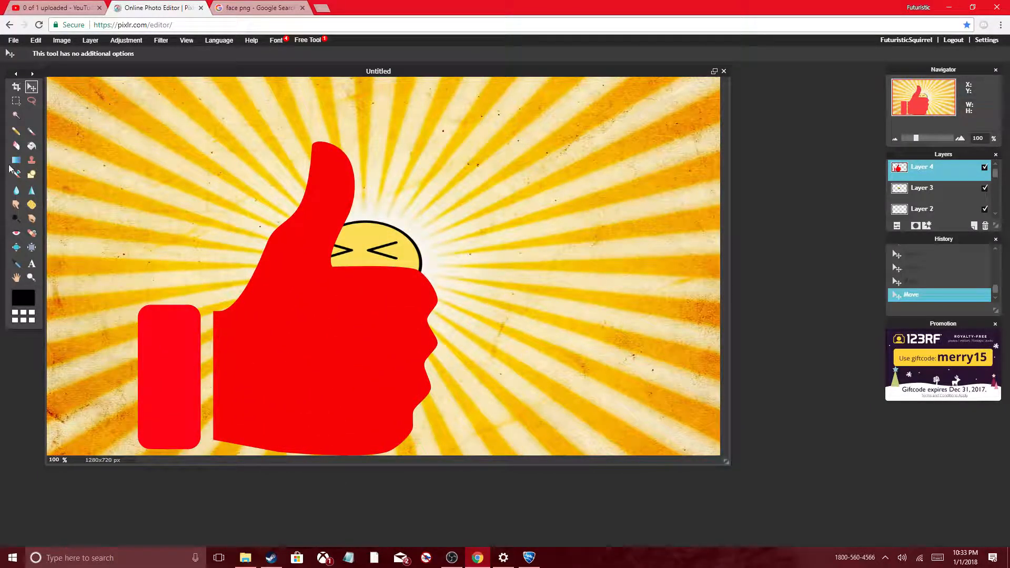
Step: Move the red thumbs-up around the canvas and leave it over the smiley near the centre
left_click(37, 42)
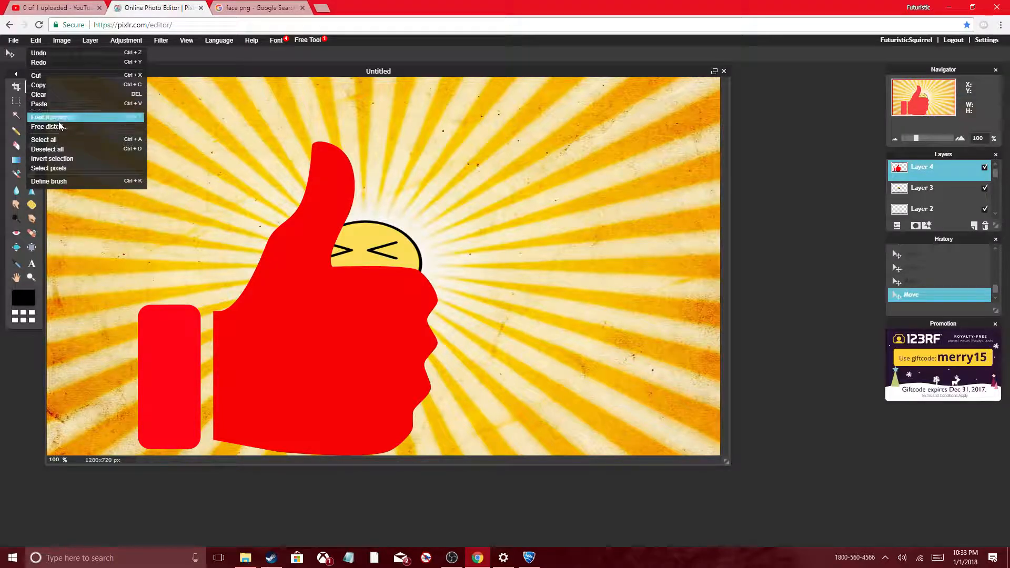
left_click(178, 199)
left_click_drag(255, 349, 253, 492)
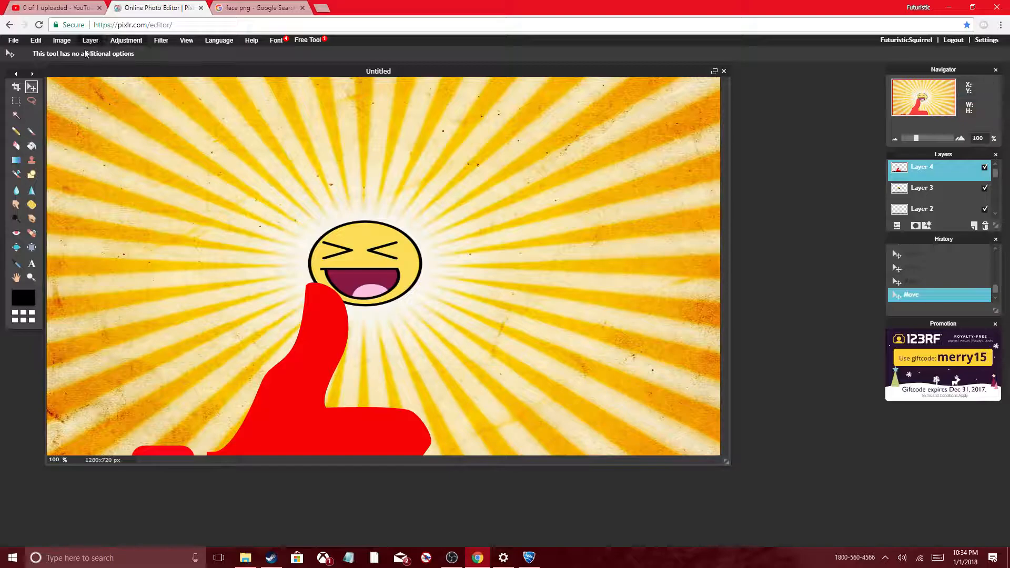
mouse_move(331, 446)
left_mouse_down()
mouse_move(342, 263)
mouse_move(373, 435)
mouse_move(342, 444)
left_mouse_up()
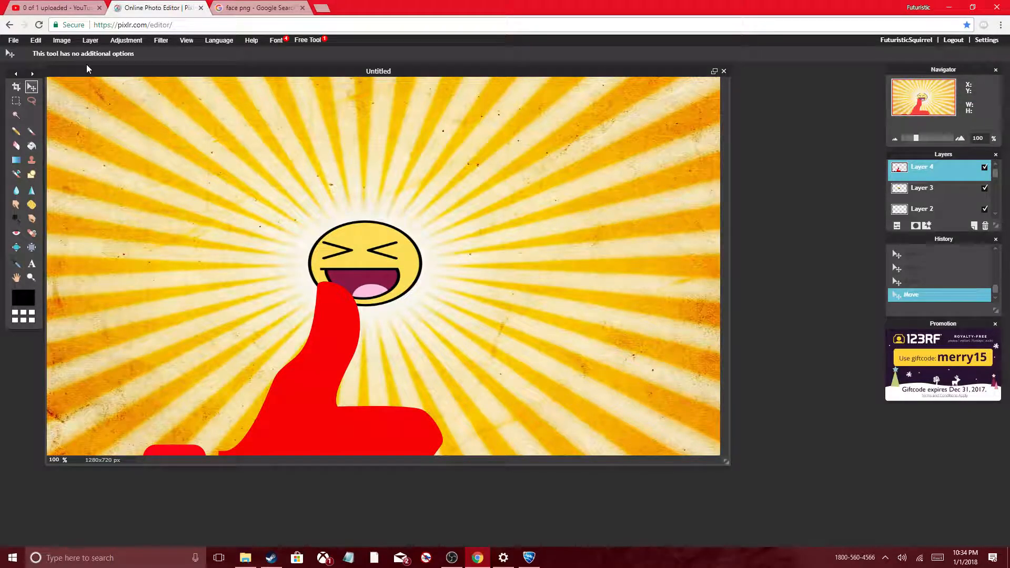
left_click_drag(372, 422, 455, 243)
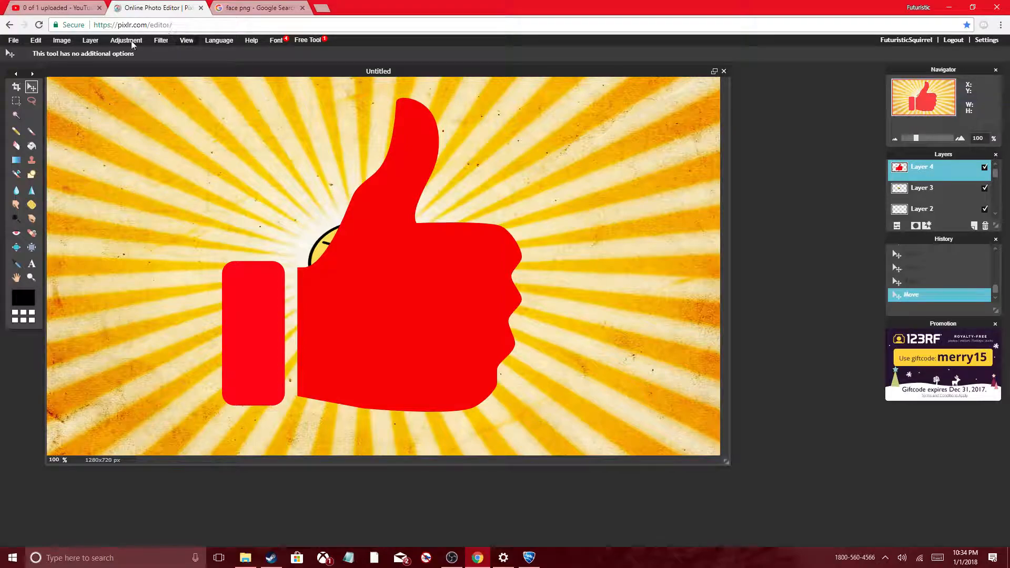
Step: Shrink the red thumbs-up in both height and width with Free transform until it is much smaller on the canvas
left_click(36, 41)
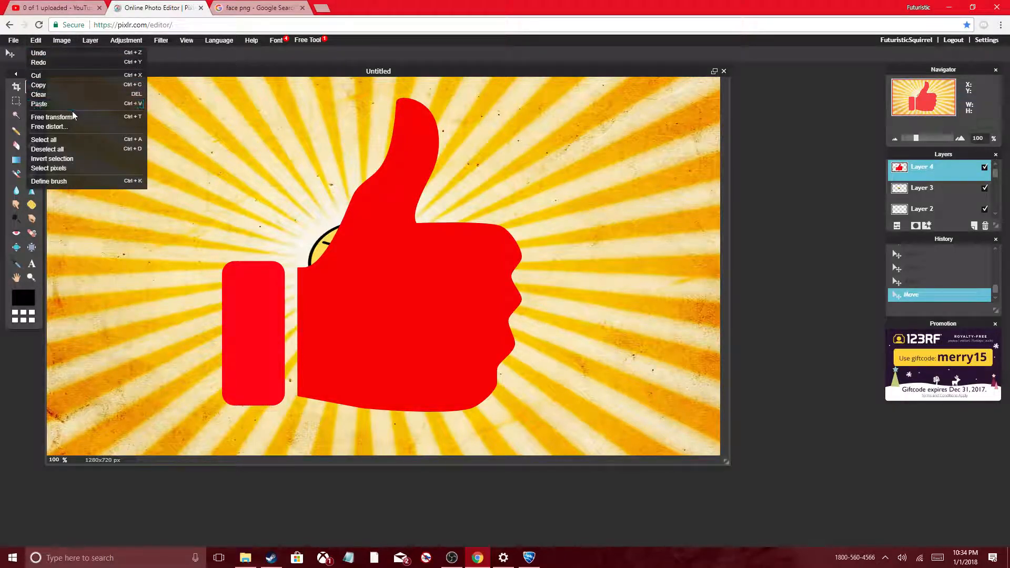
left_click(108, 121)
left_click_drag(372, 99, 372, 212)
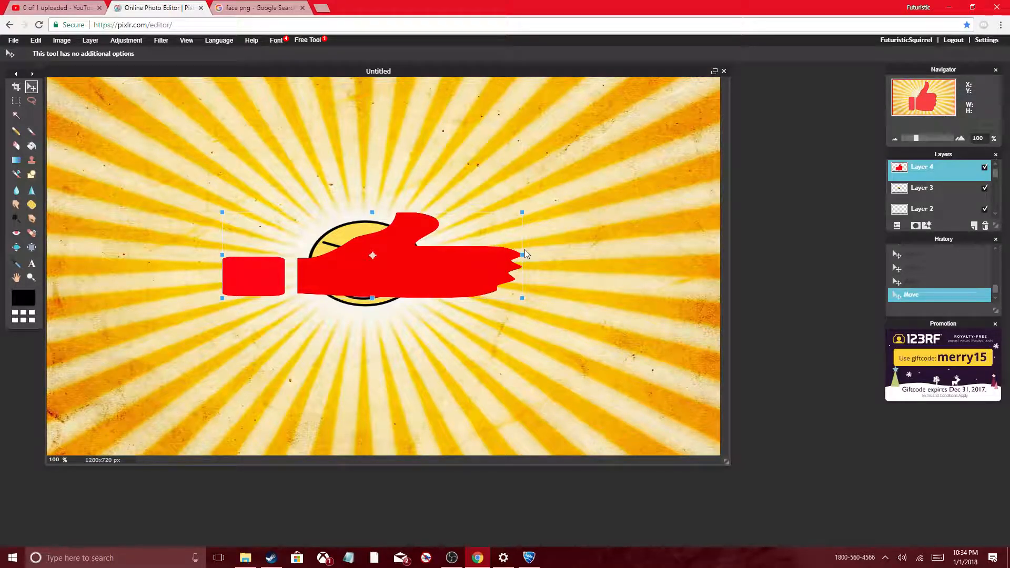
left_click_drag(522, 256, 461, 279)
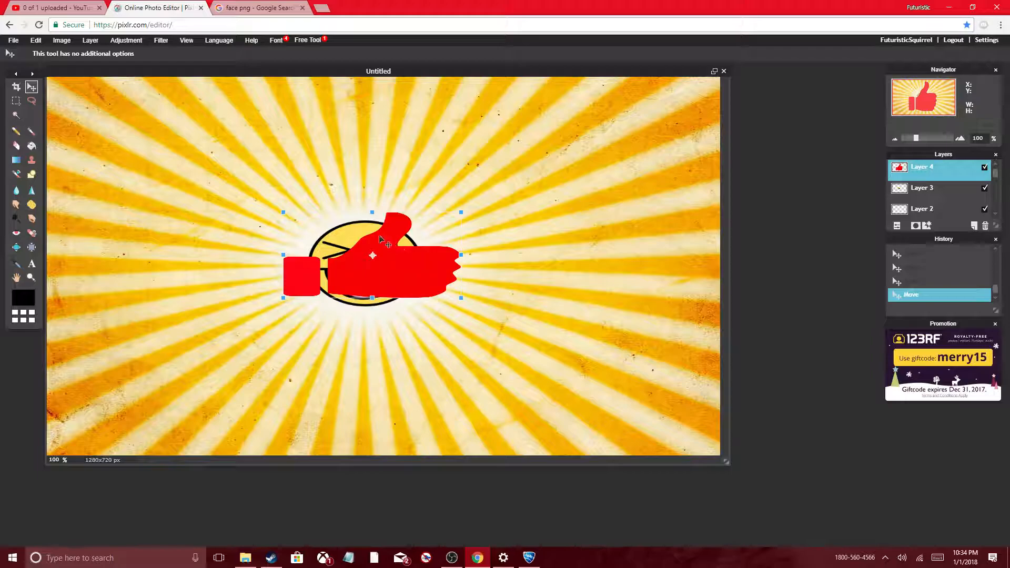
left_click_drag(372, 209, 374, 183)
Step: Place the thumbs-up beside the smiley on its left, reduce its height slightly and apply the transform
left_click_drag(377, 236, 166, 225)
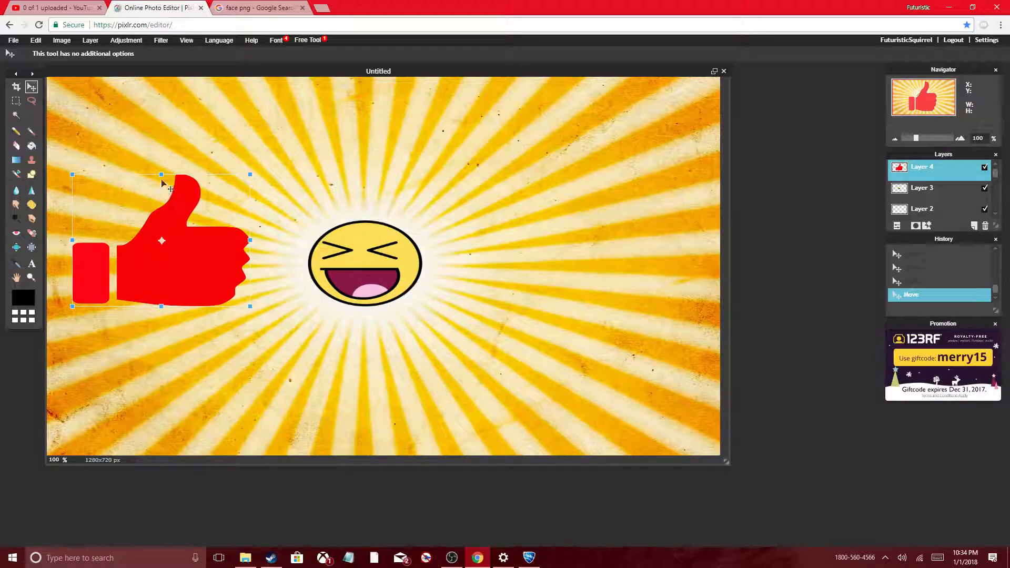
left_click_drag(161, 175, 161, 184)
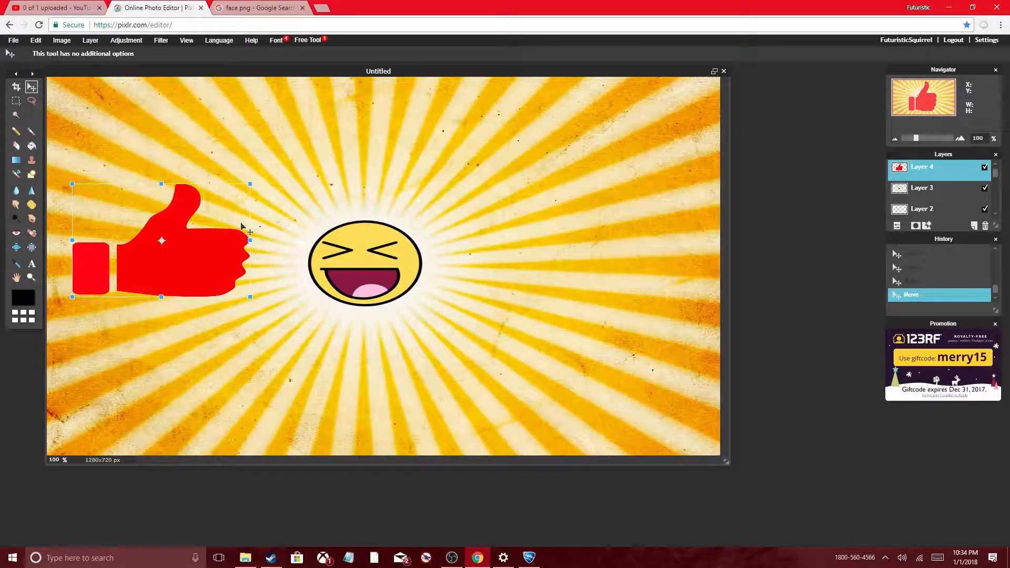
left_click(273, 237)
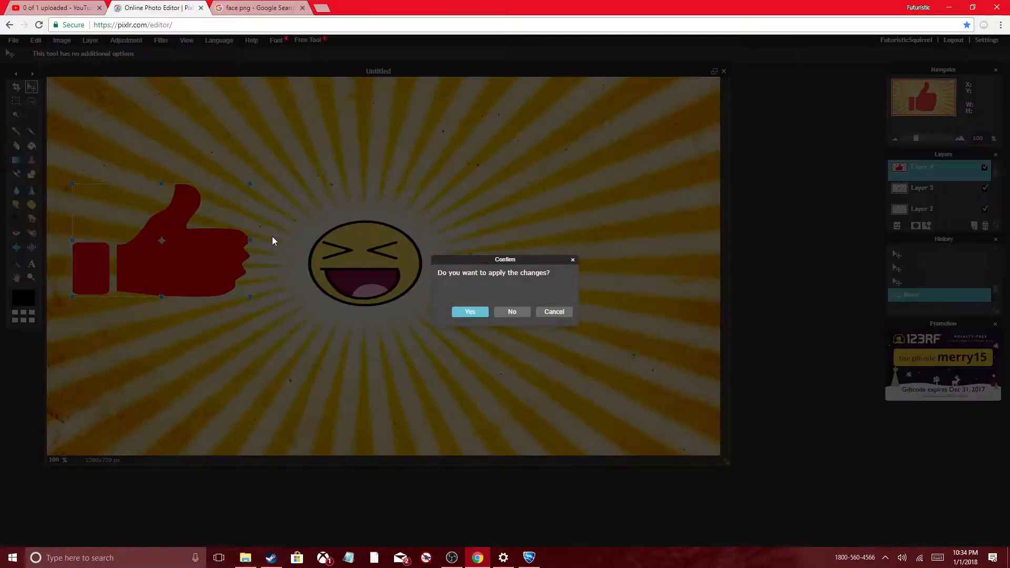
left_click(470, 313)
Step: Open the SUBSCRIBE NOW button picture 4-2-subscribe-png-2.png from the Videos folder
left_click(14, 40)
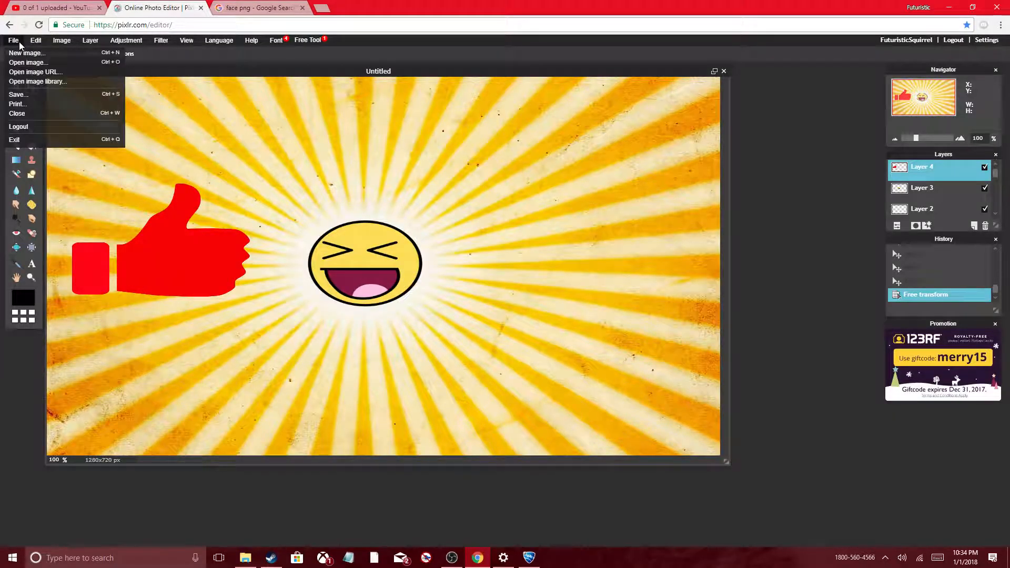
left_click(41, 63)
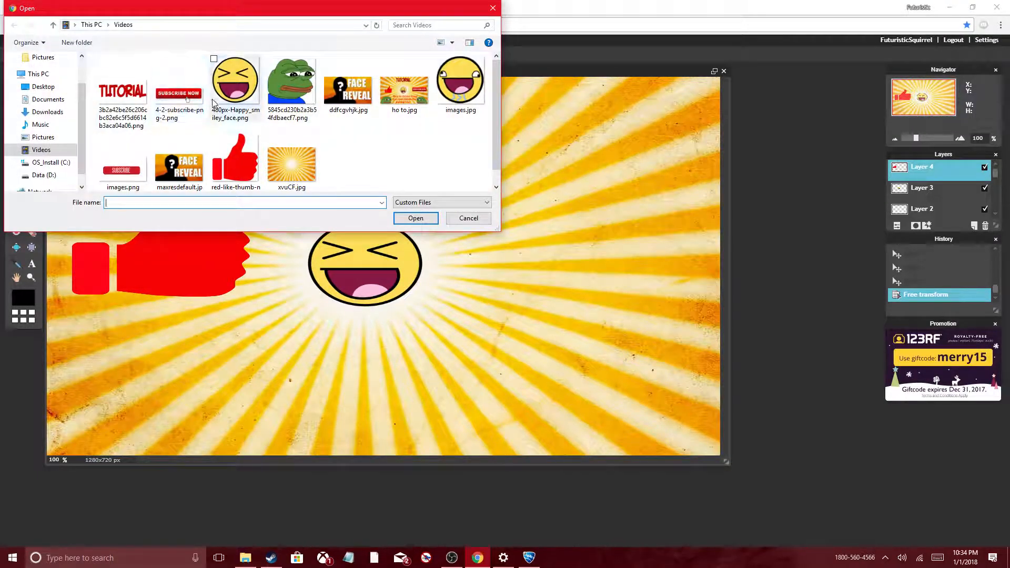
left_click(170, 92)
left_click(416, 218)
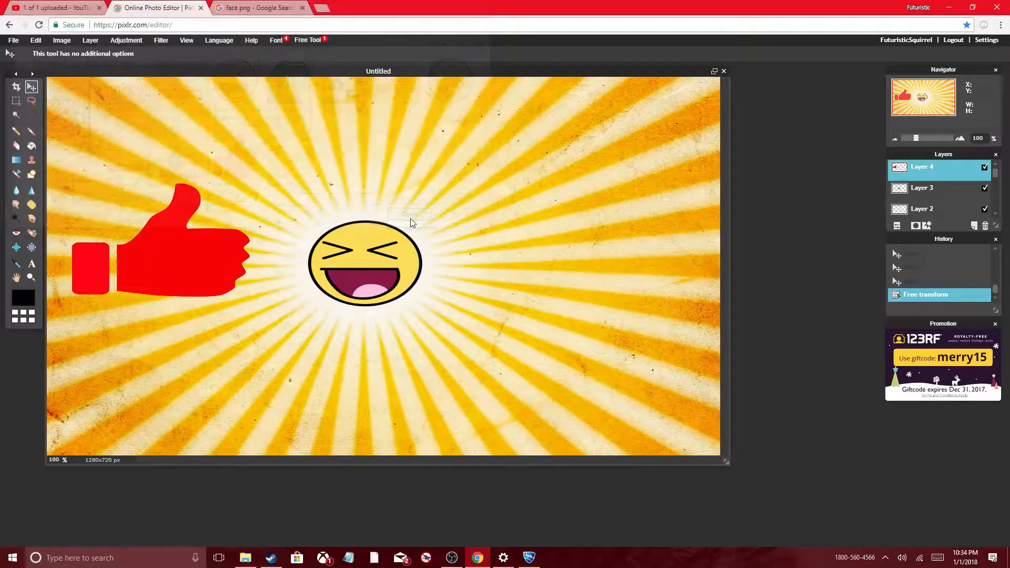
Step: Copy the entire SUBSCRIBE NOW picture and paste it into the thumbnail image as a new layer
key("ctrl+a")
key("ctrl+c")
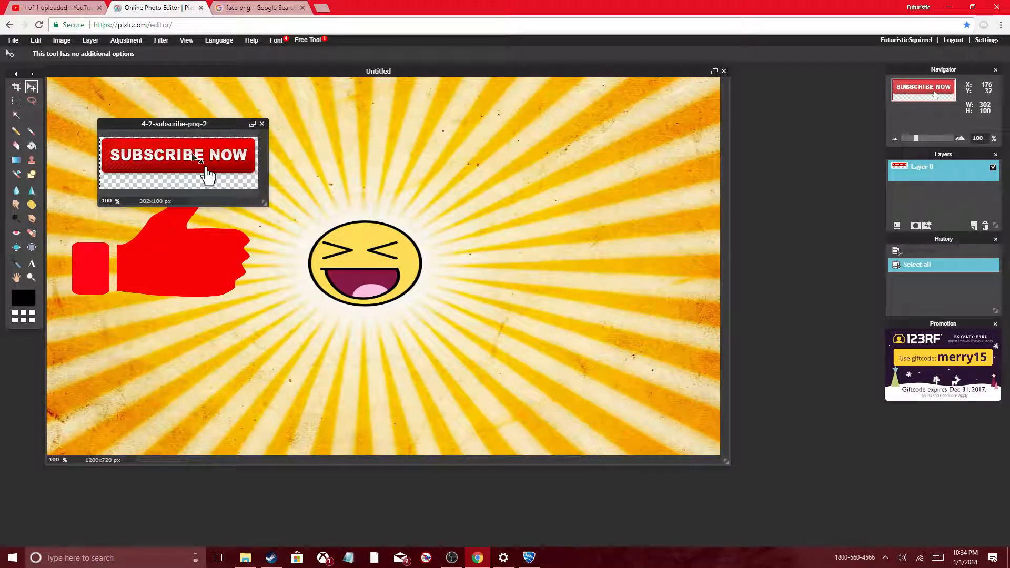
left_click(295, 168)
key("ctrl+v")
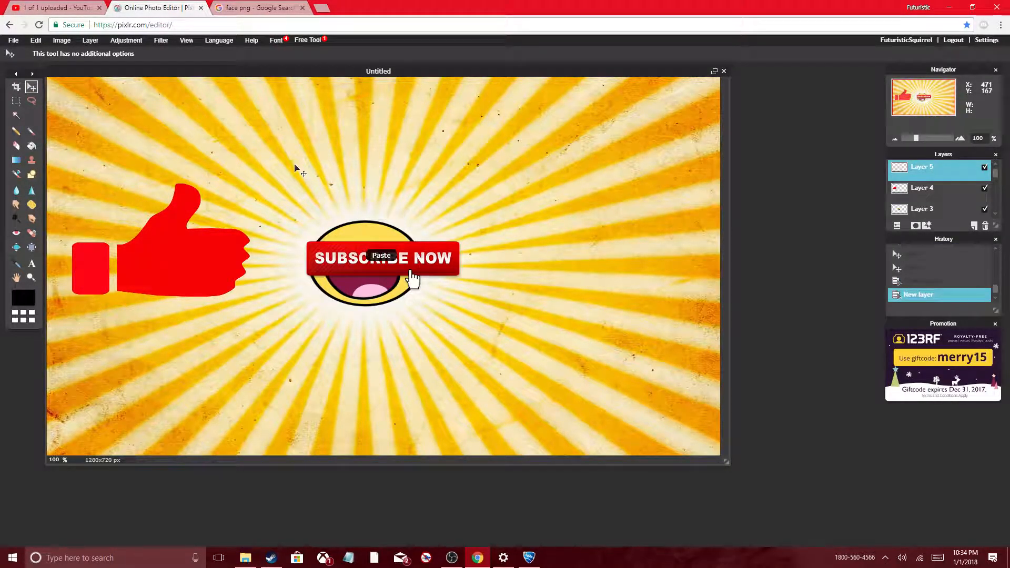